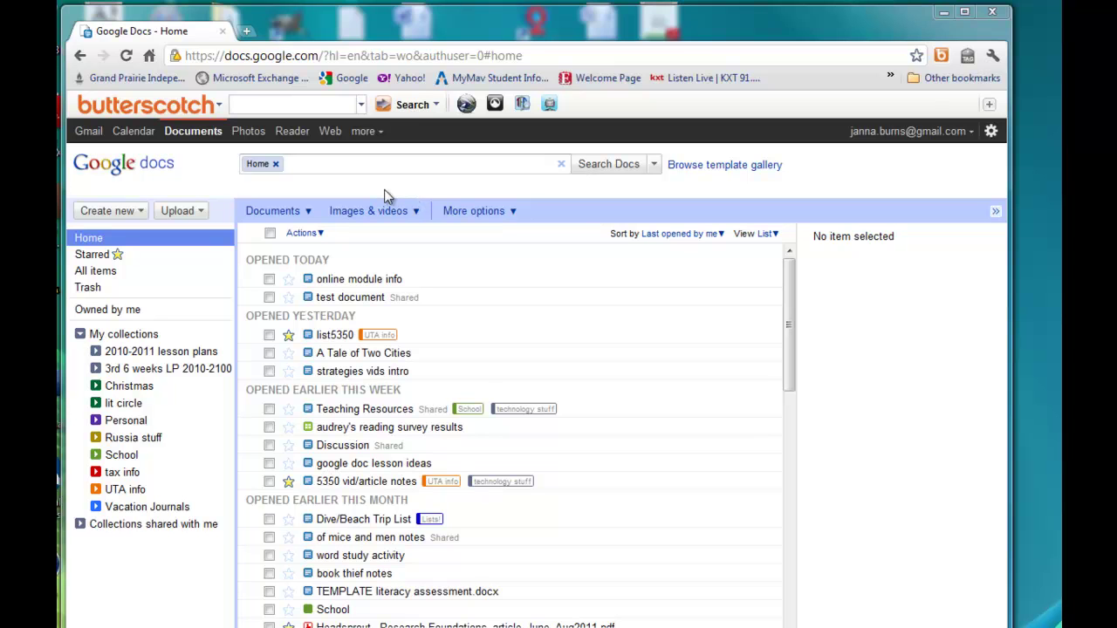
# Create a new blank form from the Create new file-type list.
pyautogui.click(141, 212)
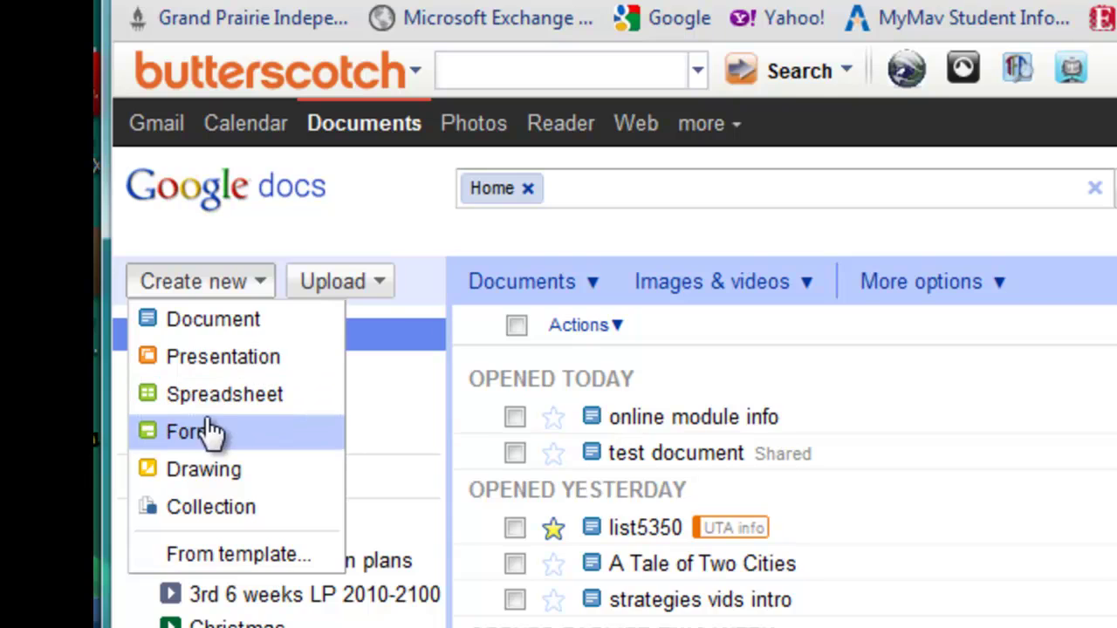
pyautogui.click(178, 436)
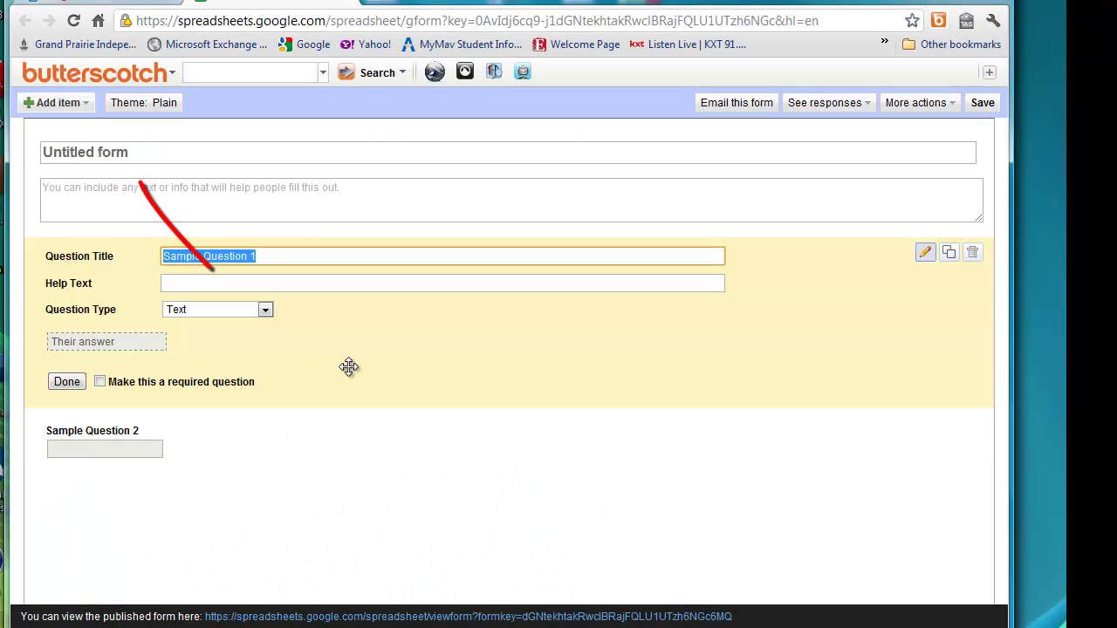
# Replace the 'Untitled form' title with 'The Outsiders Quiz'.
pyautogui.doubleClick(150, 156)
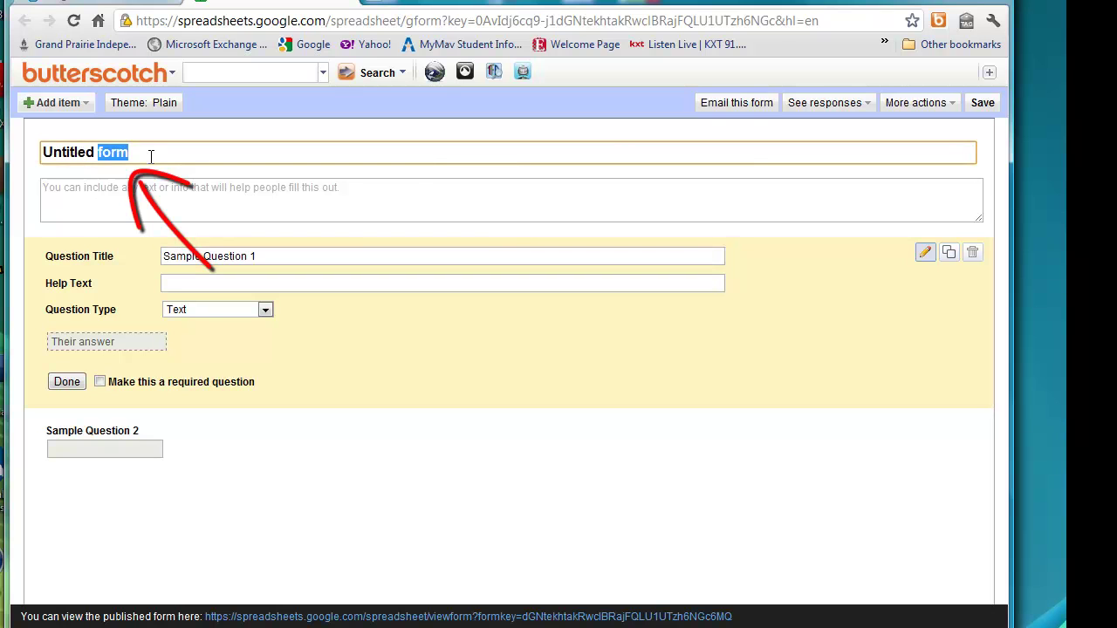
pyautogui.tripleClick(150, 156)
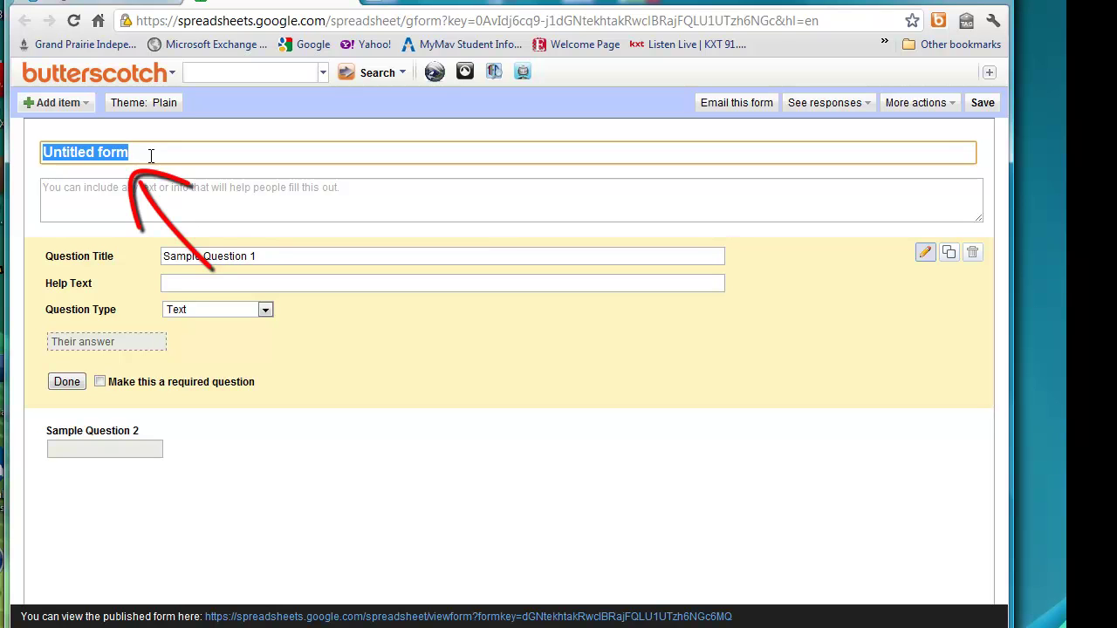
pyautogui.write('Ther')
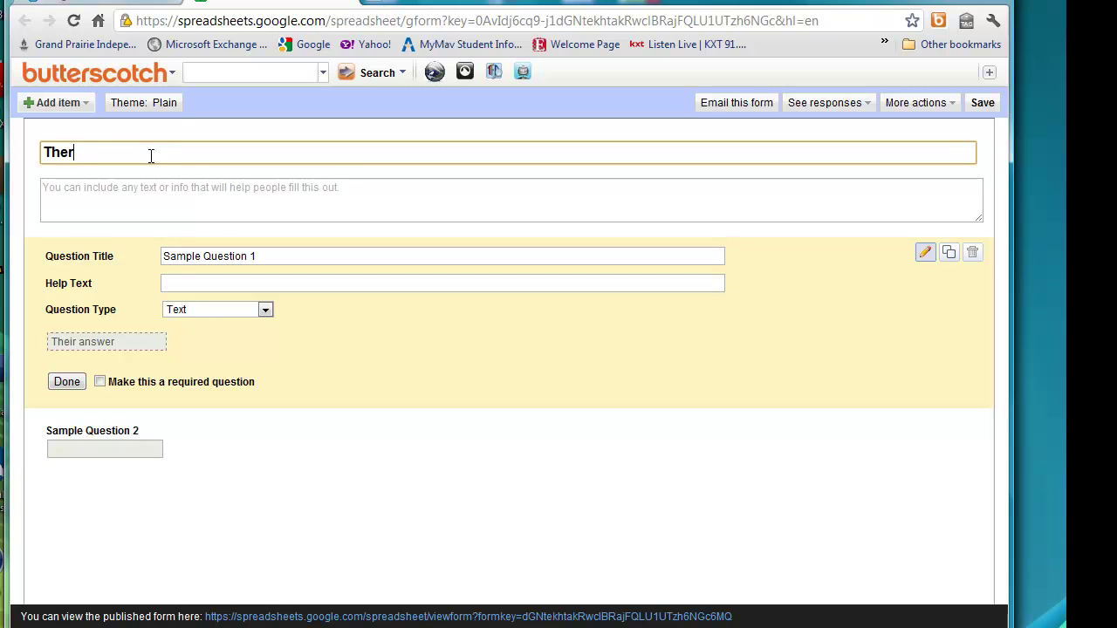
pyautogui.press('BackSpace')
pyautogui.write('Outsiders Quiz')
pyautogui.press('Tab')
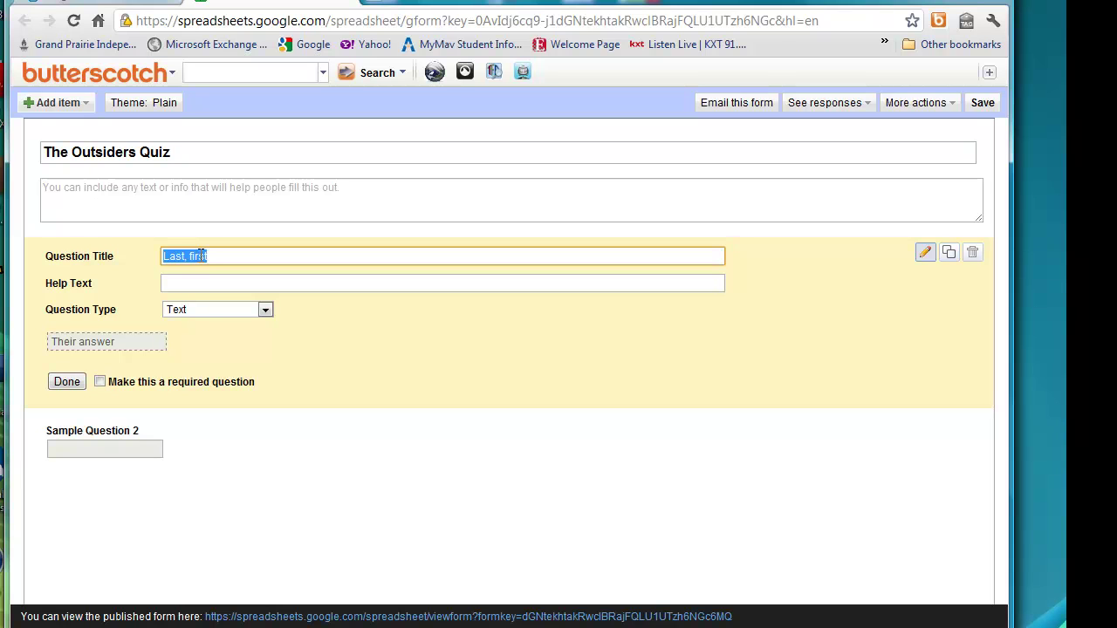
# Title the first question 'Last name, first name', keep it Text, and make it required.
pyautogui.write('Last name, first name')
pyautogui.click(195, 281)
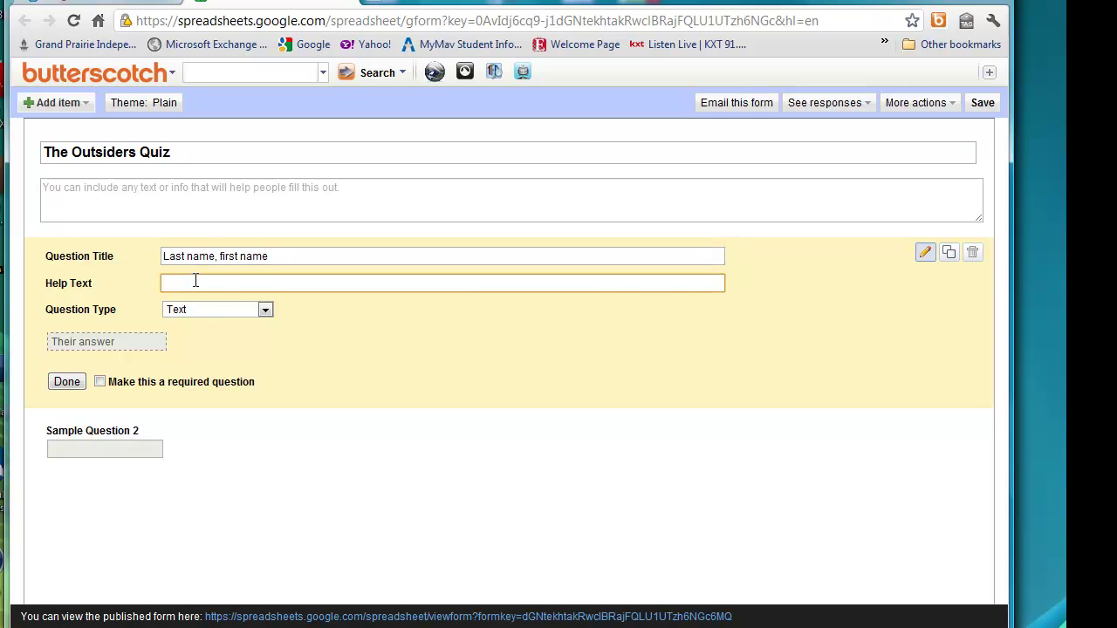
pyautogui.click(266, 311)
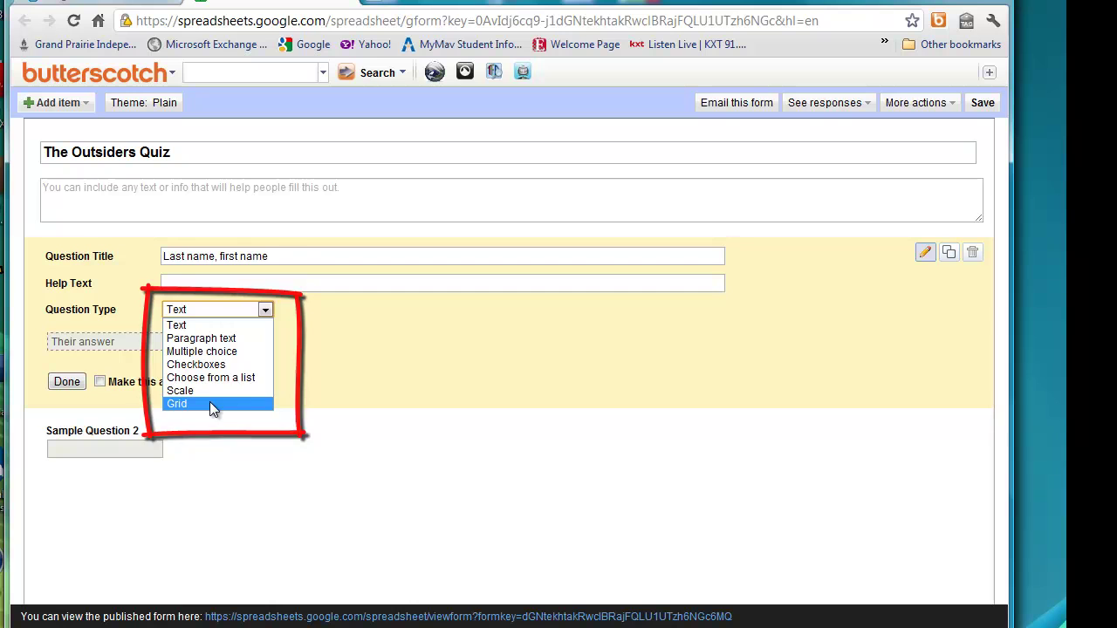
pyautogui.click(190, 327)
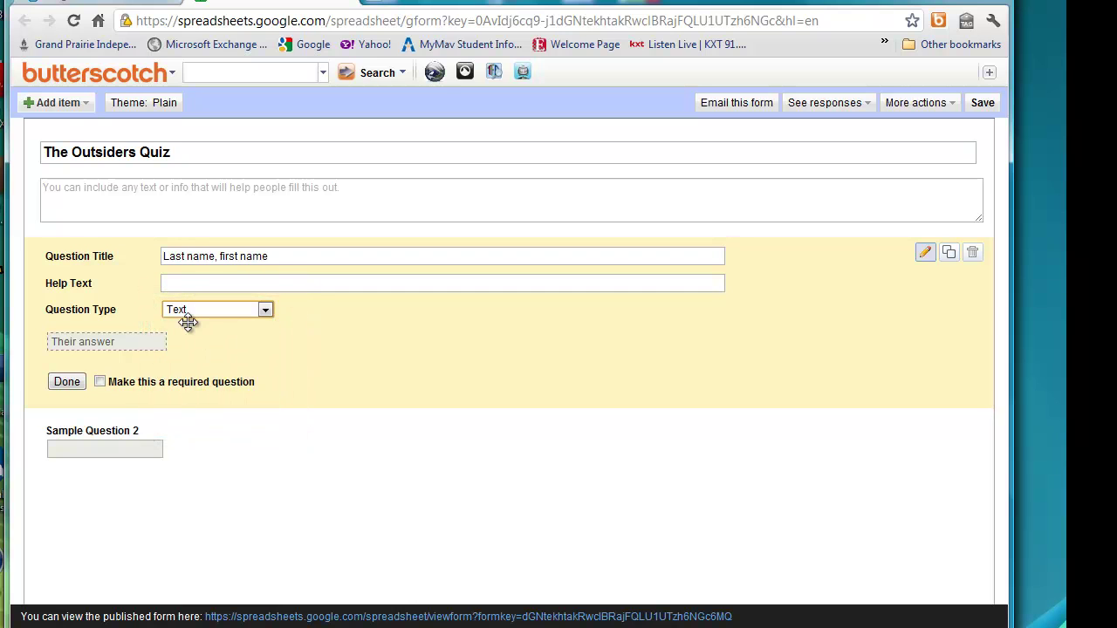
pyautogui.click(101, 383)
pyautogui.click(68, 384)
# Retitle Sample Question 2 as 'What gang was Ponyboy in?'.
pyautogui.moveTo(187, 299)
pyautogui.moveTo(217, 334)
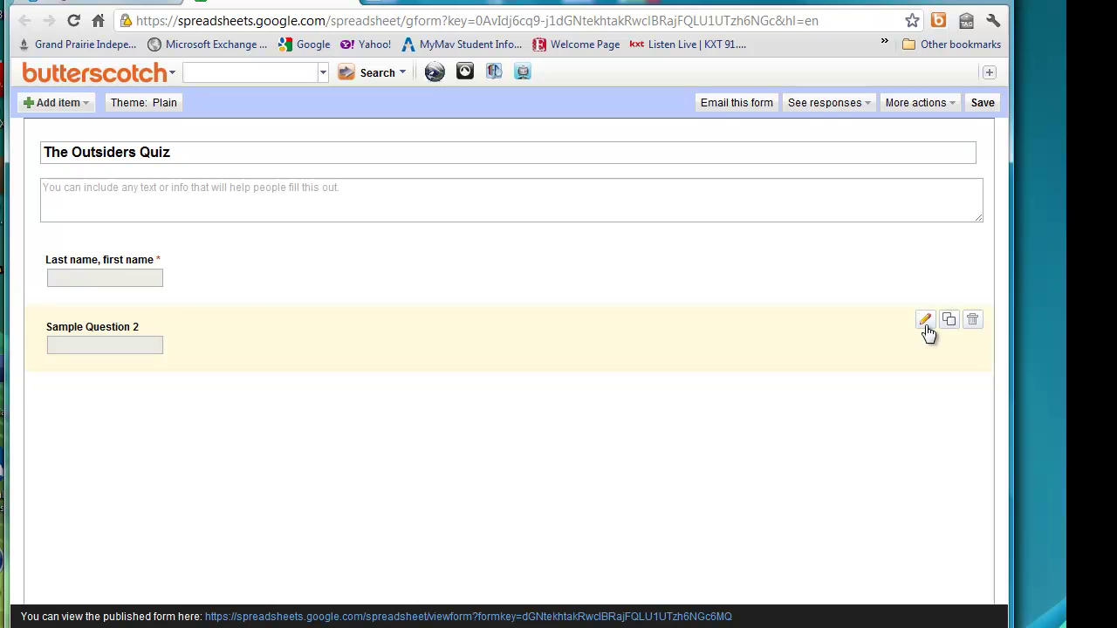
pyautogui.click(925, 321)
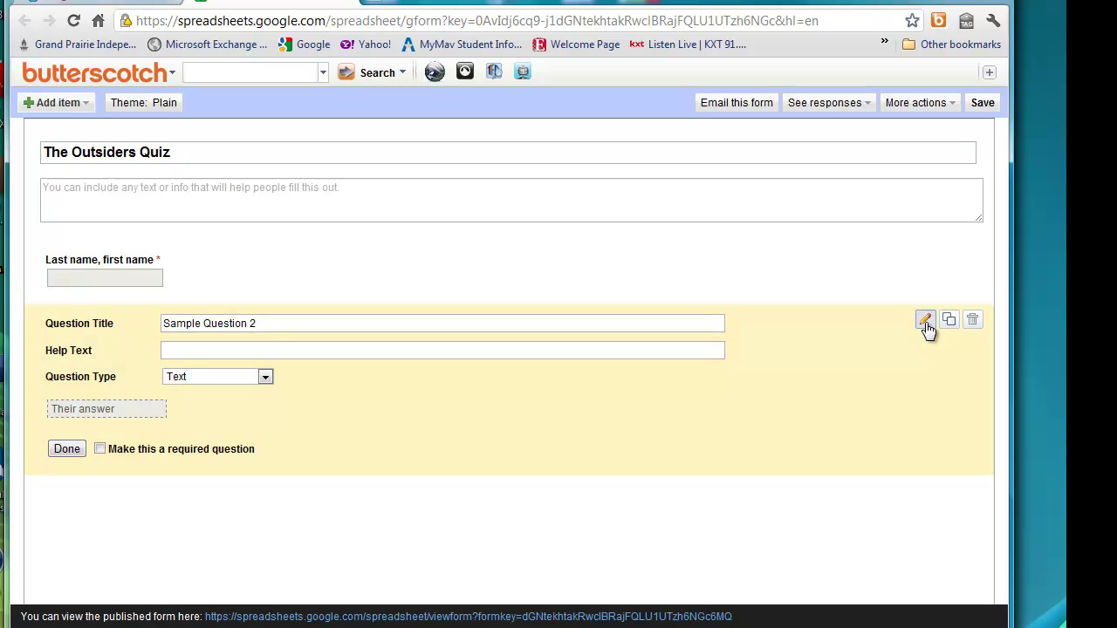
pyautogui.doubleClick(237, 323)
pyautogui.tripleClick(237, 322)
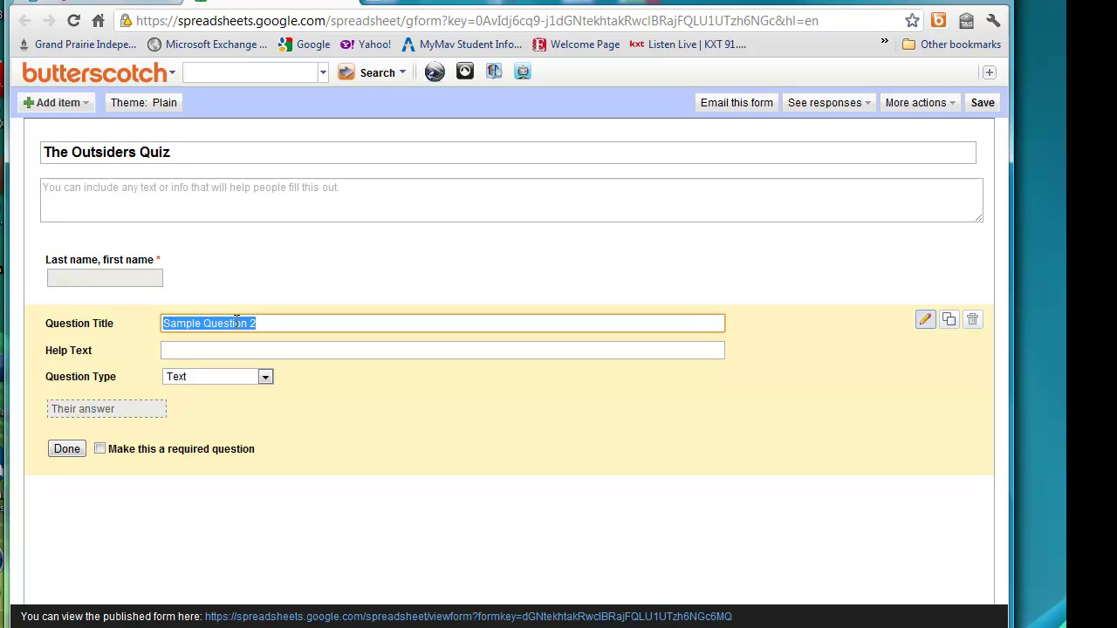
pyautogui.write('What gan')
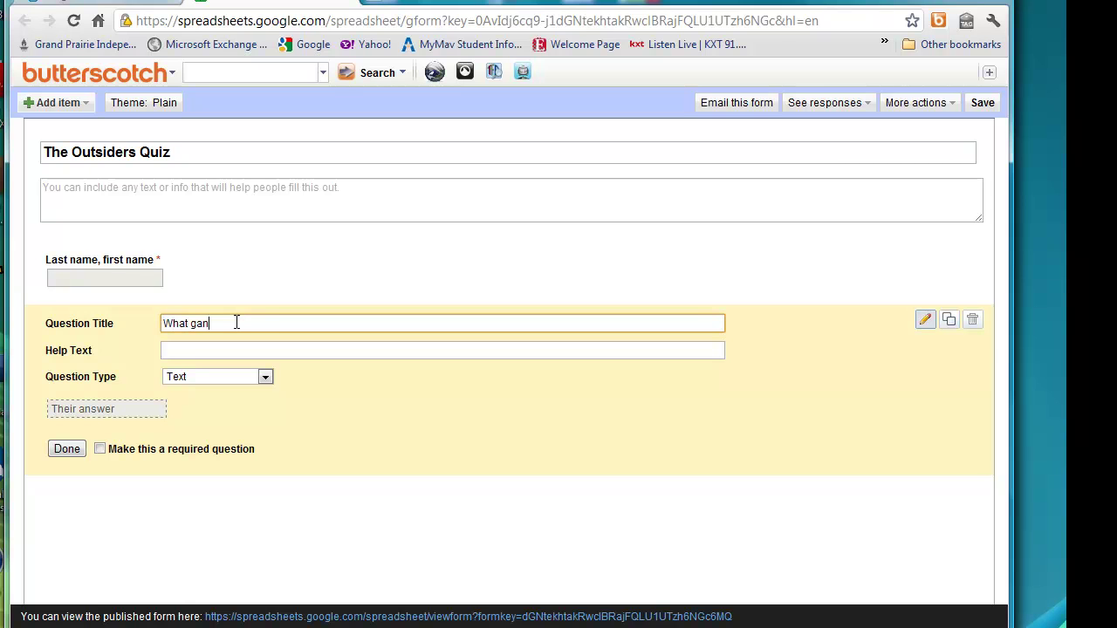
pyautogui.write('g was Ponyboy in?')
pyautogui.press('Tab')
pyautogui.press('Tab')
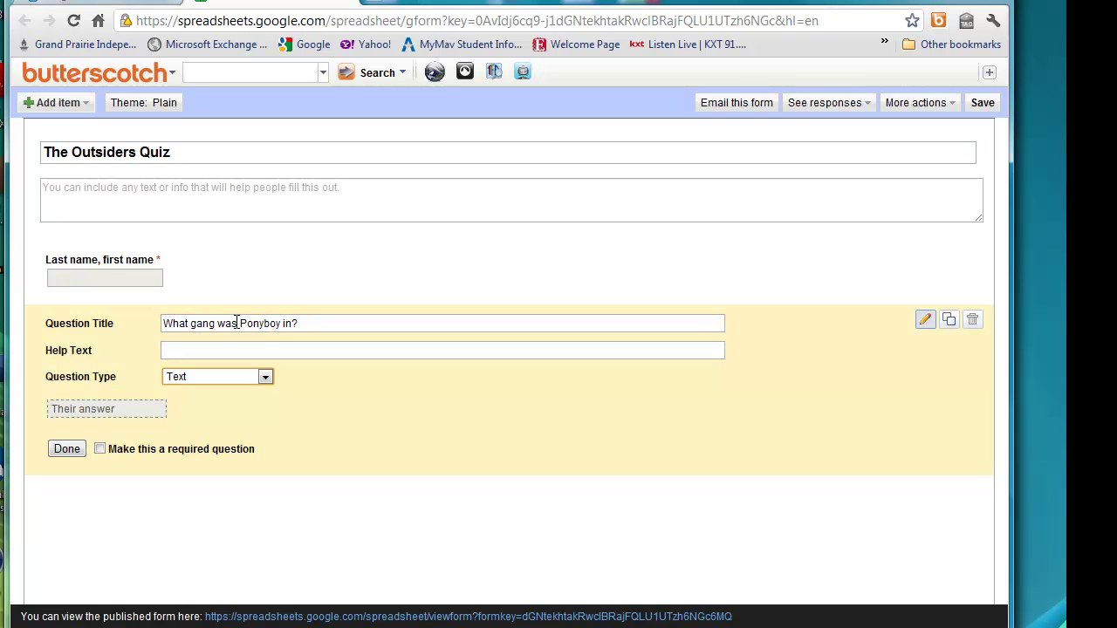
# Make it a required multiple-choice question with options Greasers, Socs and Southside.
pyautogui.press('Down')
pyautogui.click(267, 376)
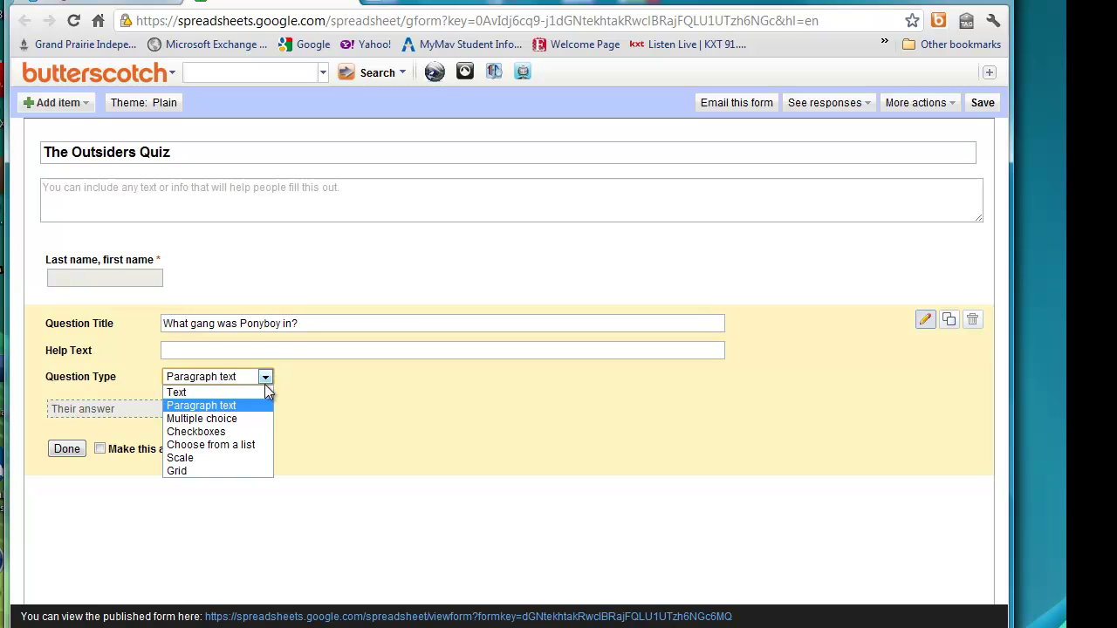
pyautogui.click(252, 419)
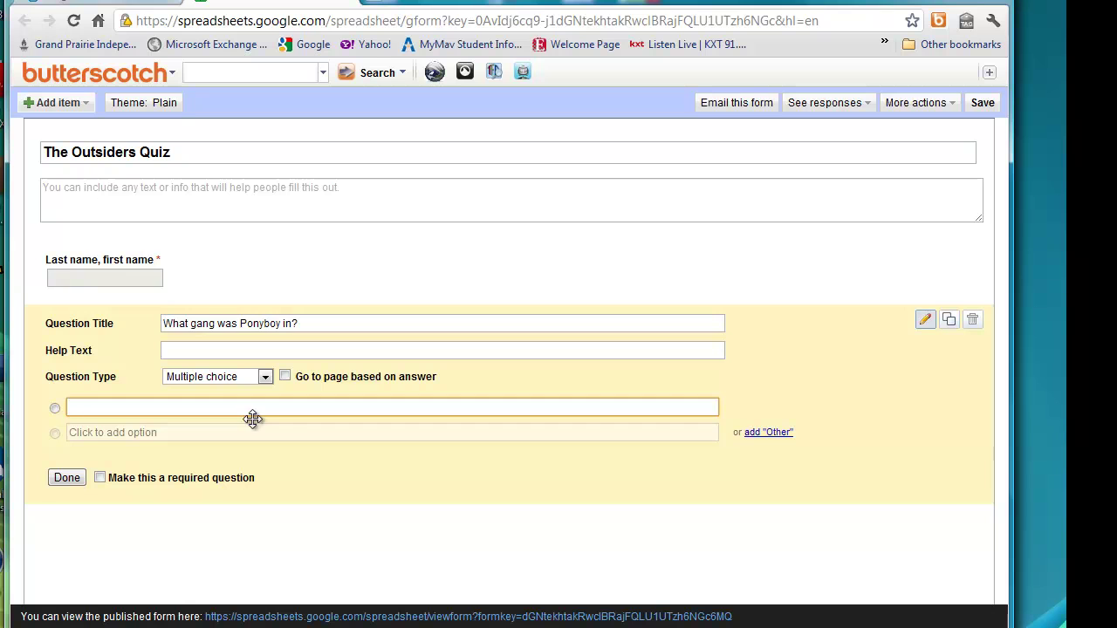
pyautogui.write('Greasers')
pyautogui.press('Return')
pyautogui.write('Socs')
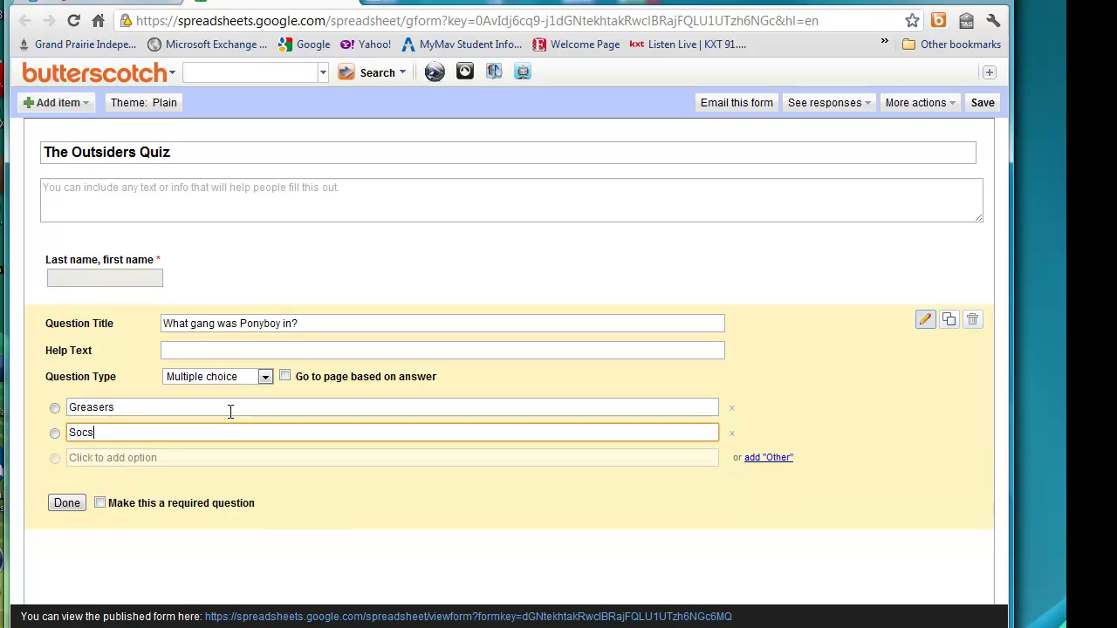
pyautogui.press('Return')
pyautogui.write('Southside')
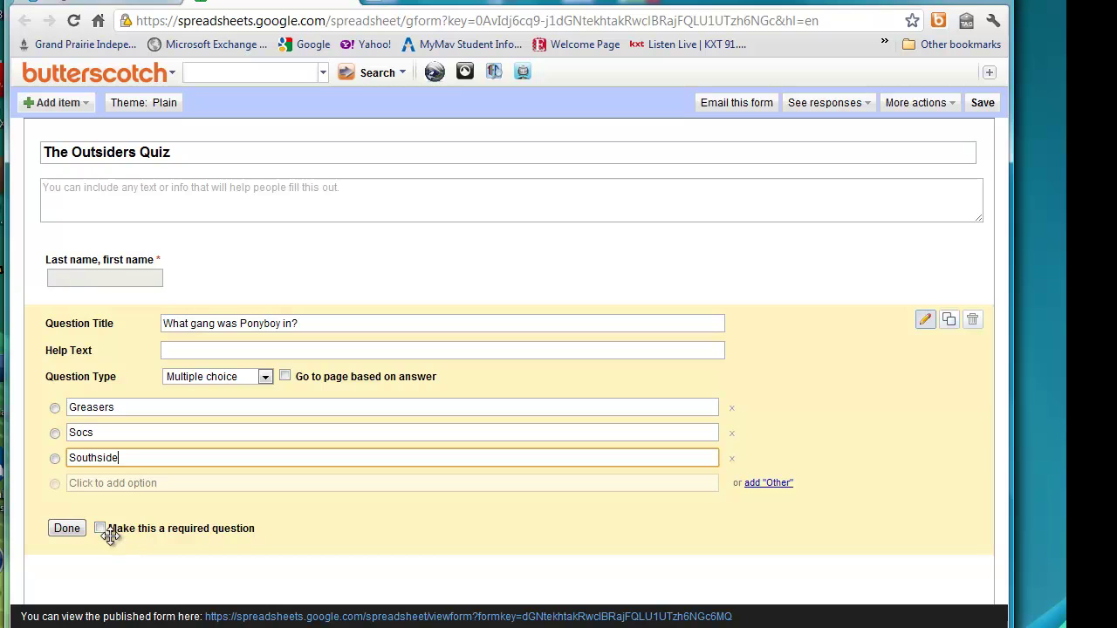
pyautogui.click(100, 529)
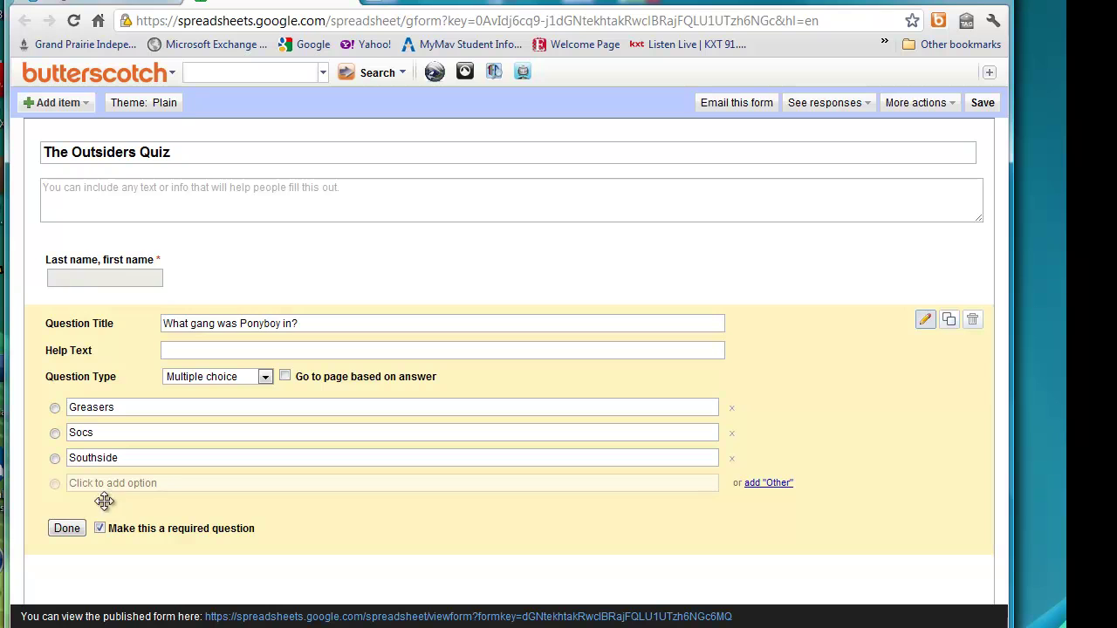
pyautogui.click(68, 528)
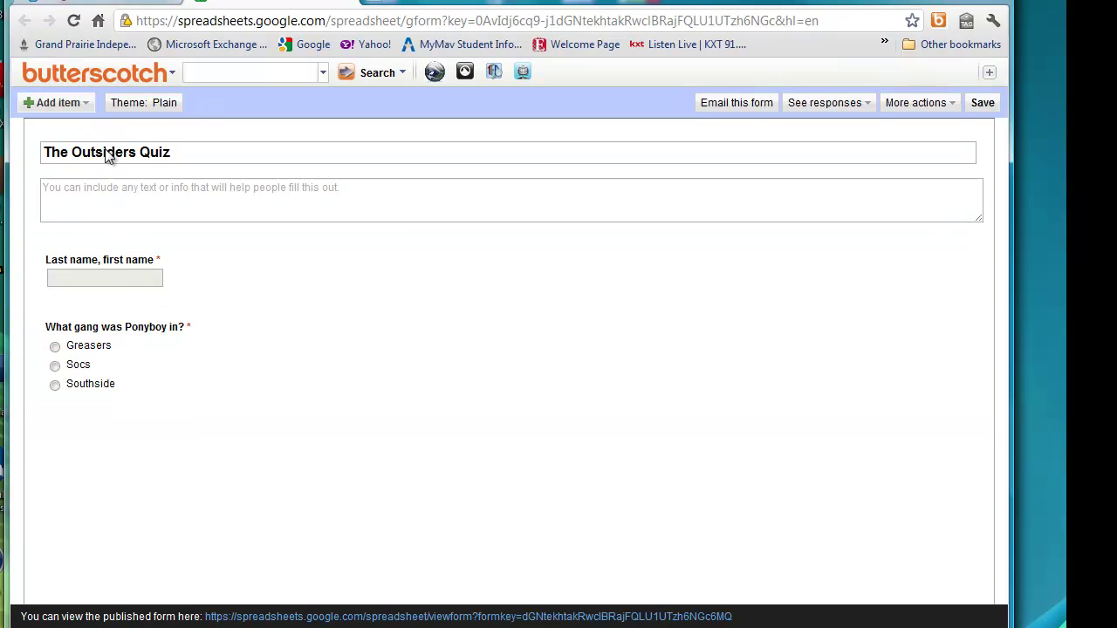
# Add a checkbox question titled 'Who were the Curtis brothers?'.
pyautogui.click(85, 105)
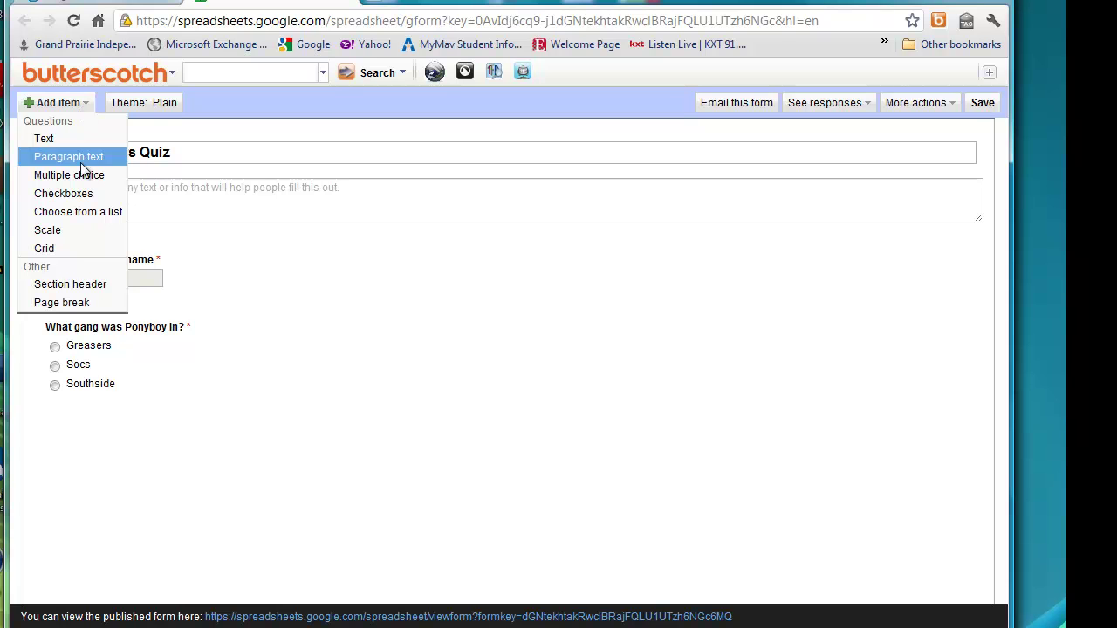
pyautogui.click(82, 196)
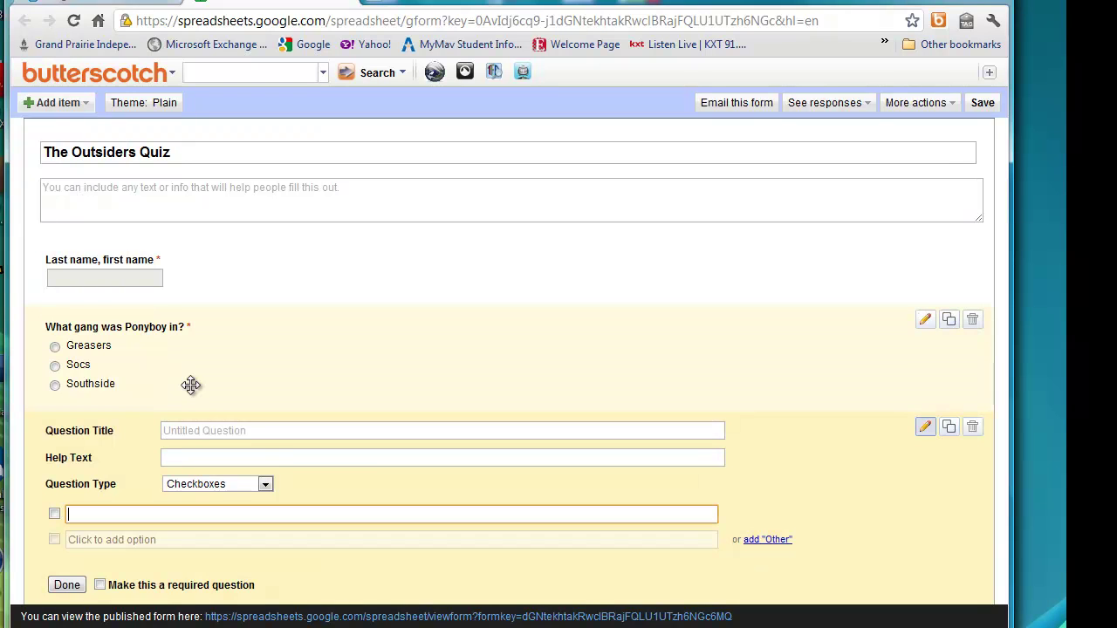
pyautogui.click(214, 432)
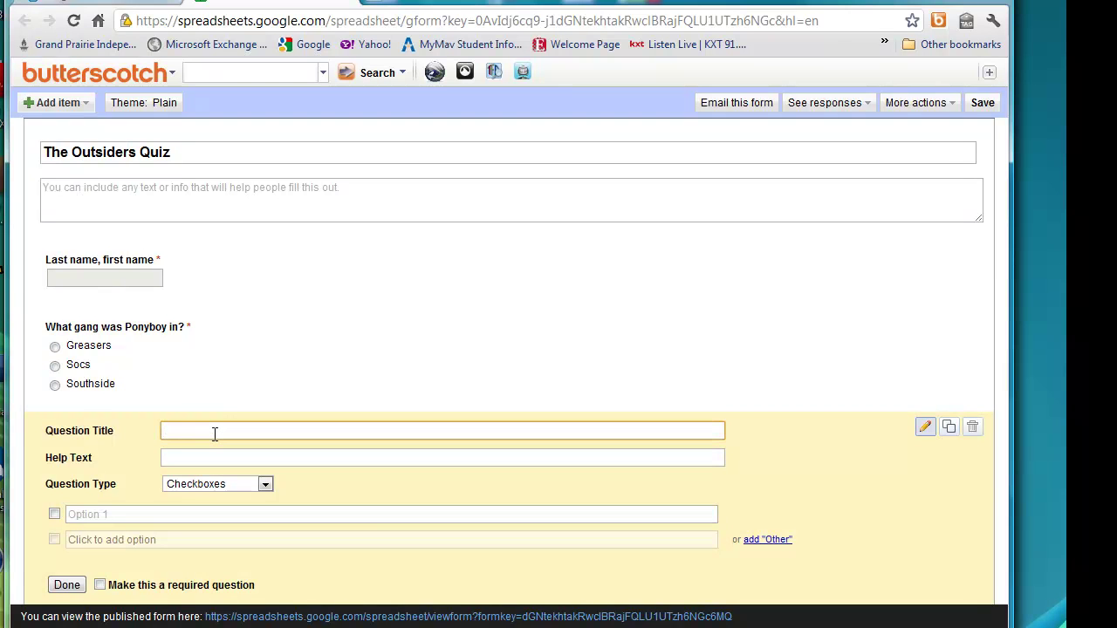
pyautogui.write('Who w')
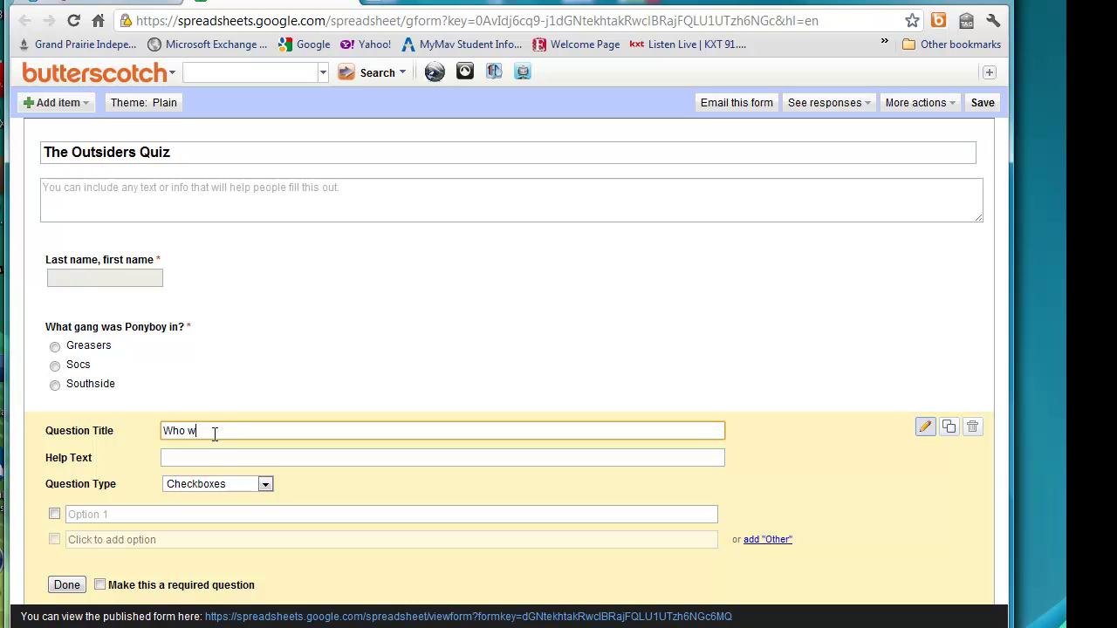
pyautogui.write('ere the Curtis brothers?')
# Fill in the answer options Ponyboy, Darry, Dally, Steve and Sodapop, and finish the question.
pyautogui.click(198, 514)
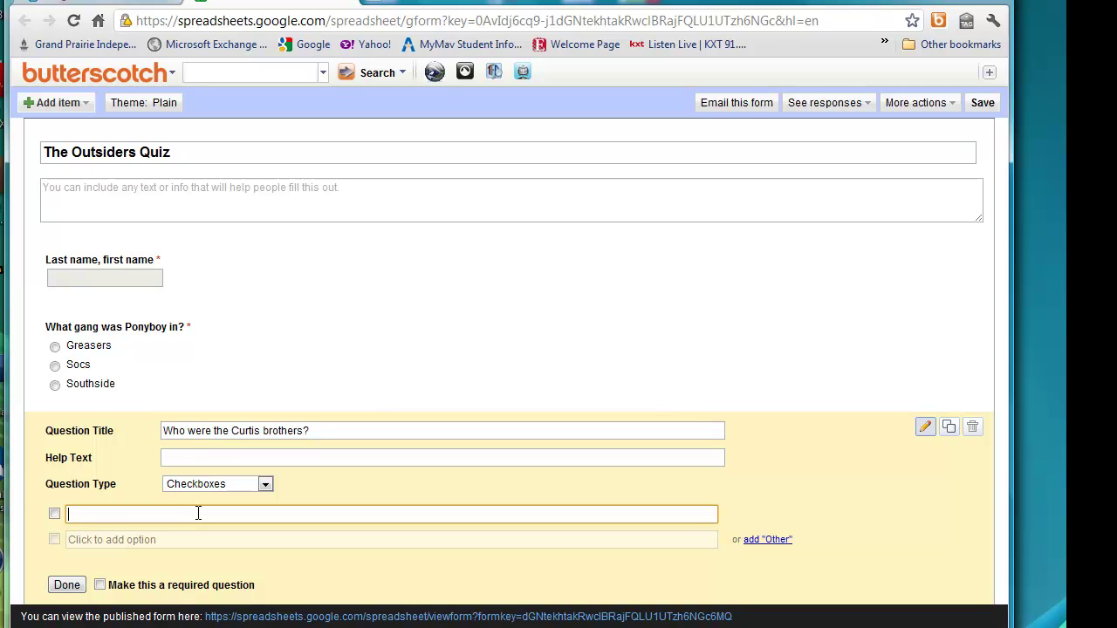
pyautogui.write('Ponyboy')
pyautogui.press('Return')
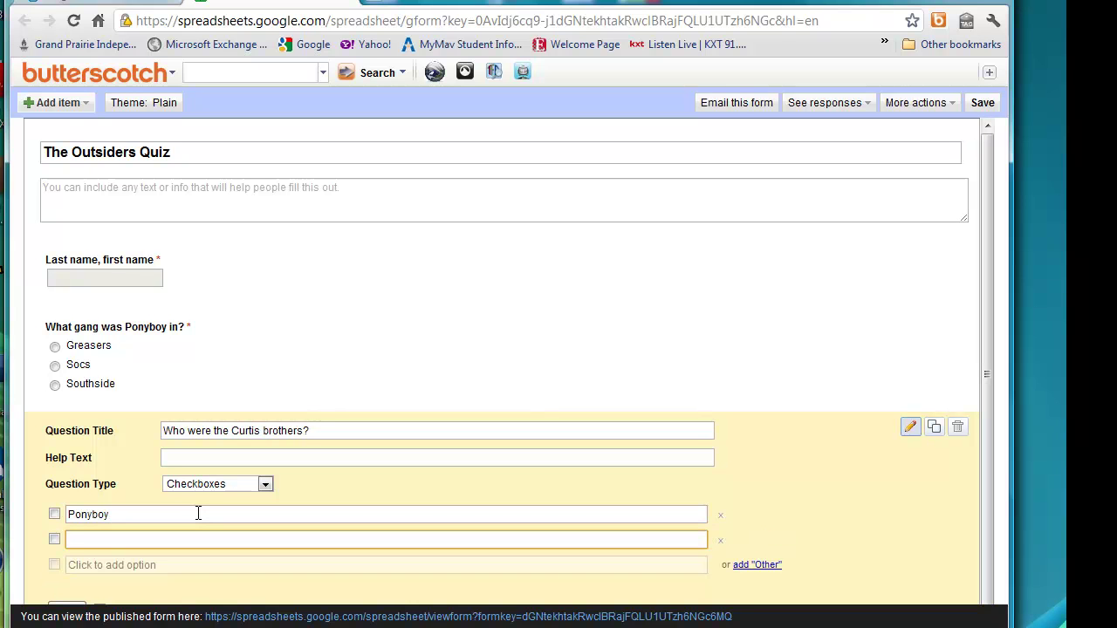
pyautogui.click(113, 566)
pyautogui.click(102, 535)
pyautogui.write('Darry')
pyautogui.press('Return')
pyautogui.write('Dally')
pyautogui.press('Return')
pyautogui.write('Steve')
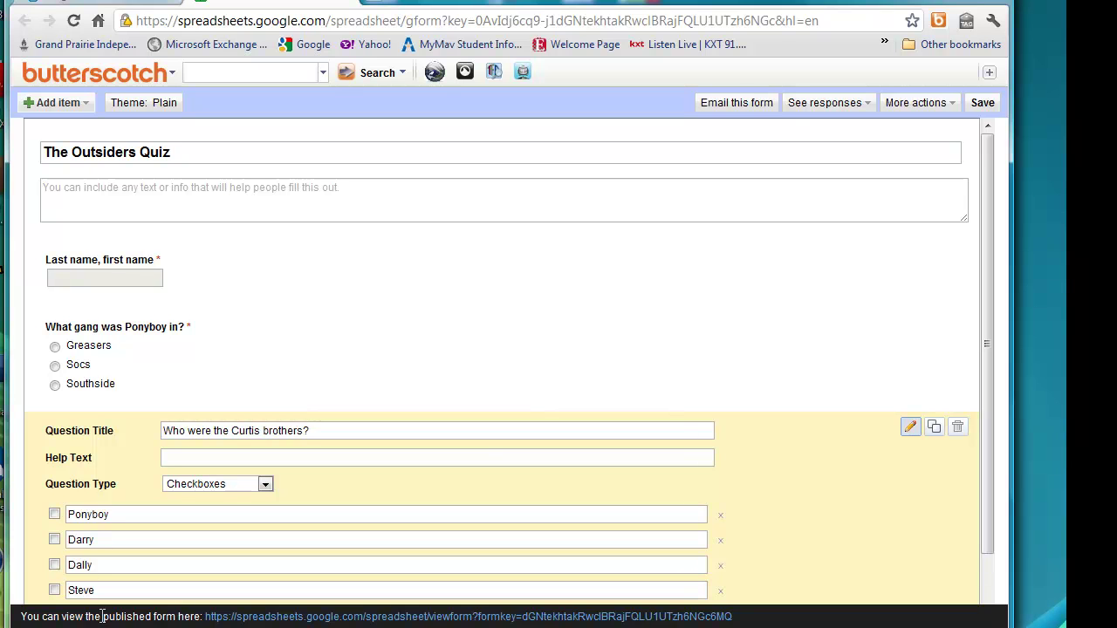
pyautogui.scroll(-2, 864, 489)
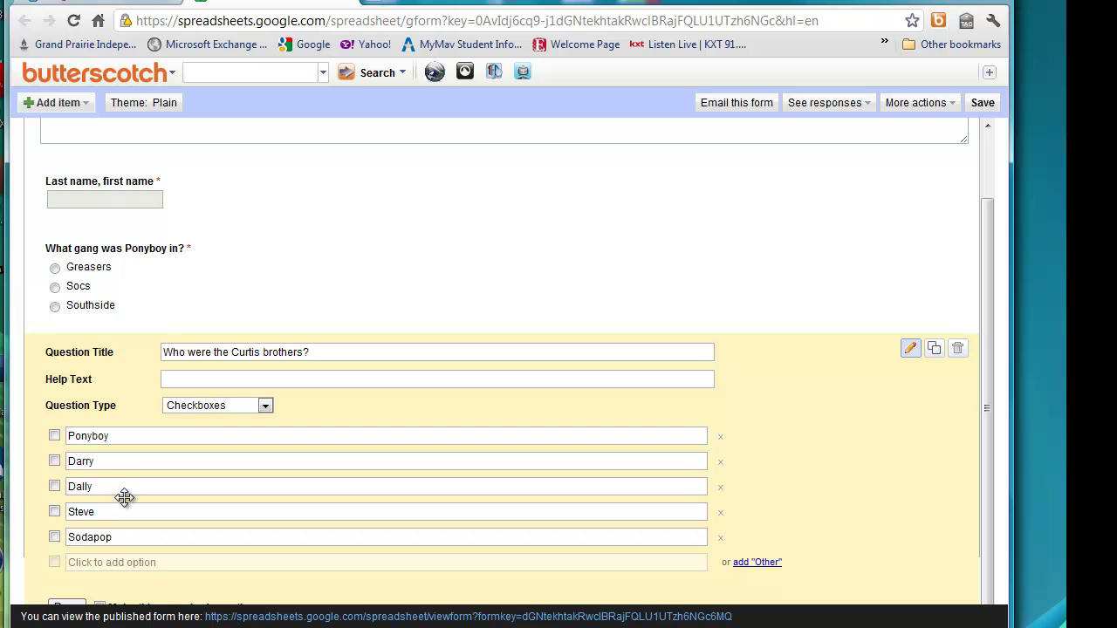
pyautogui.click(68, 607)
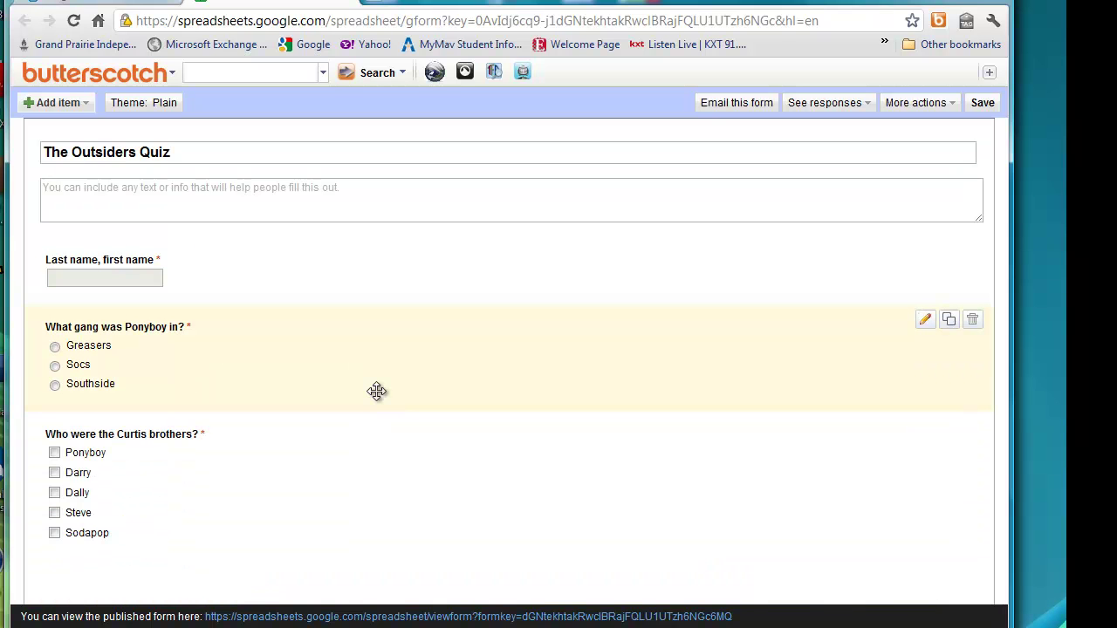
# Add required paragraph question 'Why did Johnny kill the soc?' with help text 'Please answer using complete sentences.'.
pyautogui.click(82, 103)
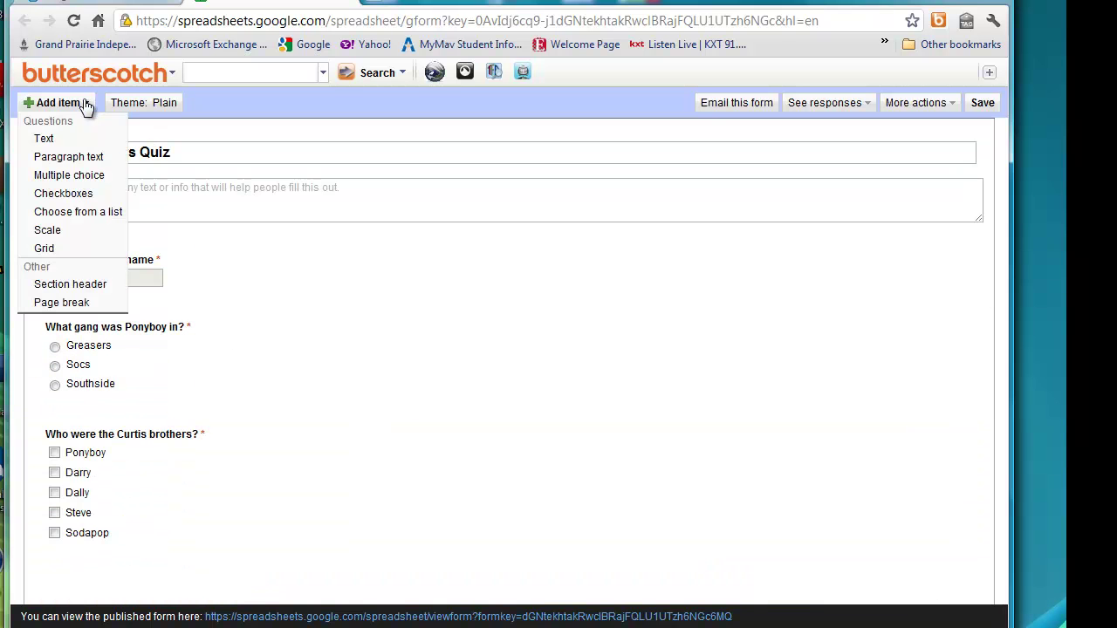
pyautogui.click(82, 156)
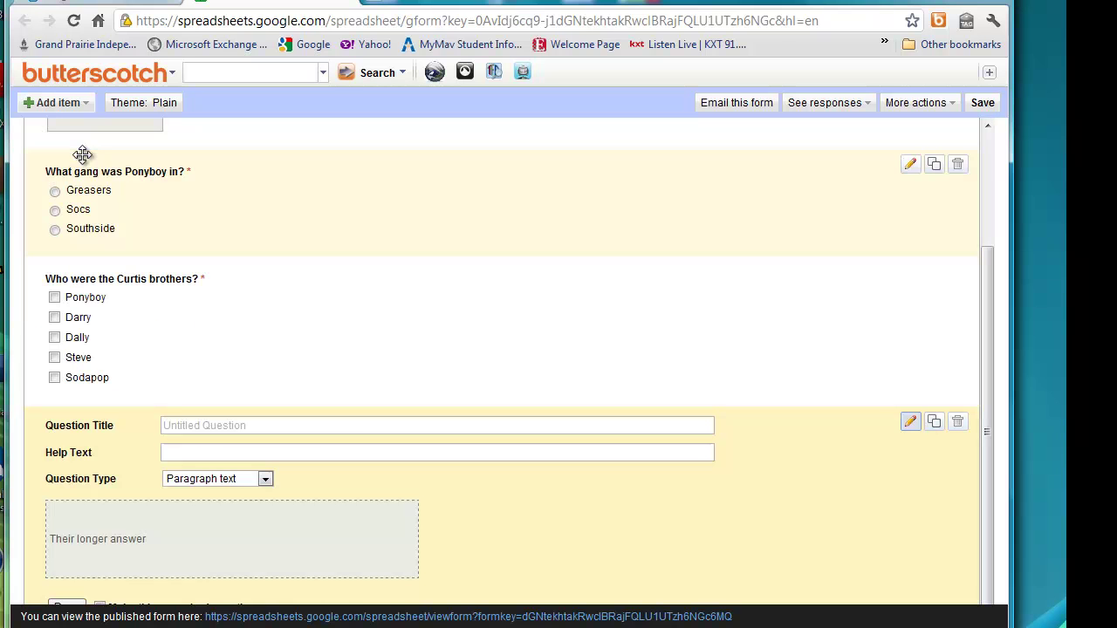
pyautogui.click(207, 424)
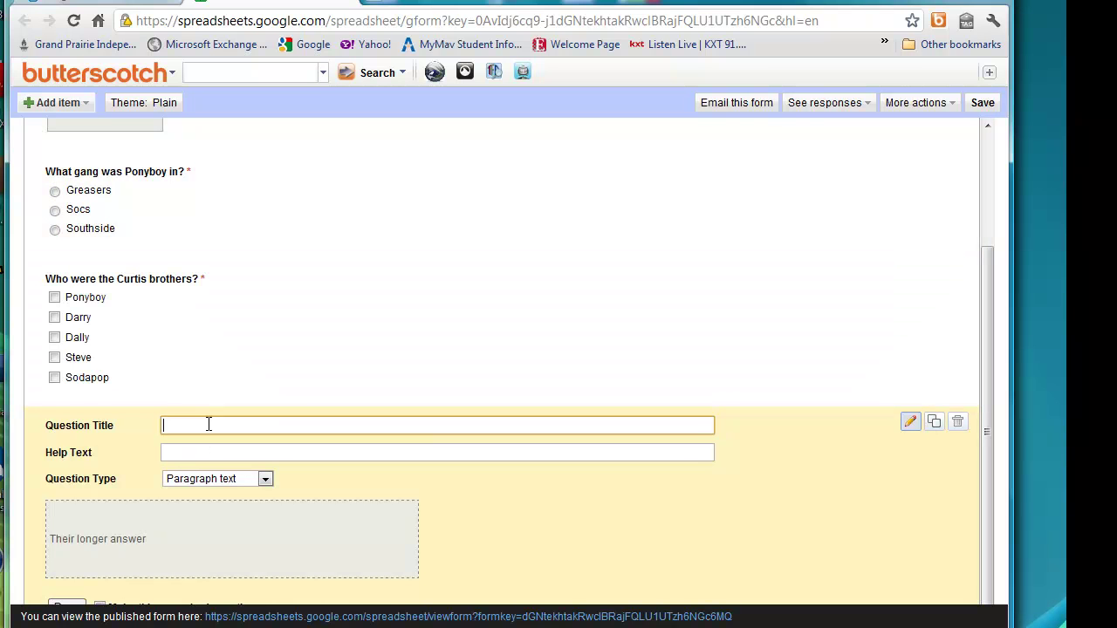
pyautogui.write('Why did Johnny kill the soc?')
pyautogui.press('Tab')
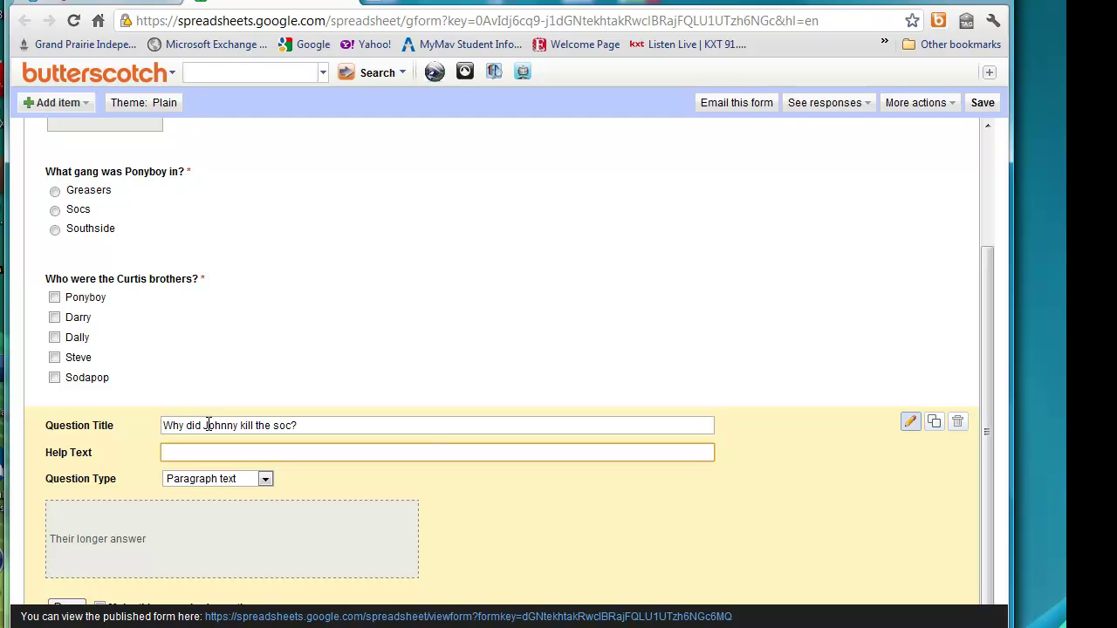
pyautogui.write('Please answer using complete sentenc')
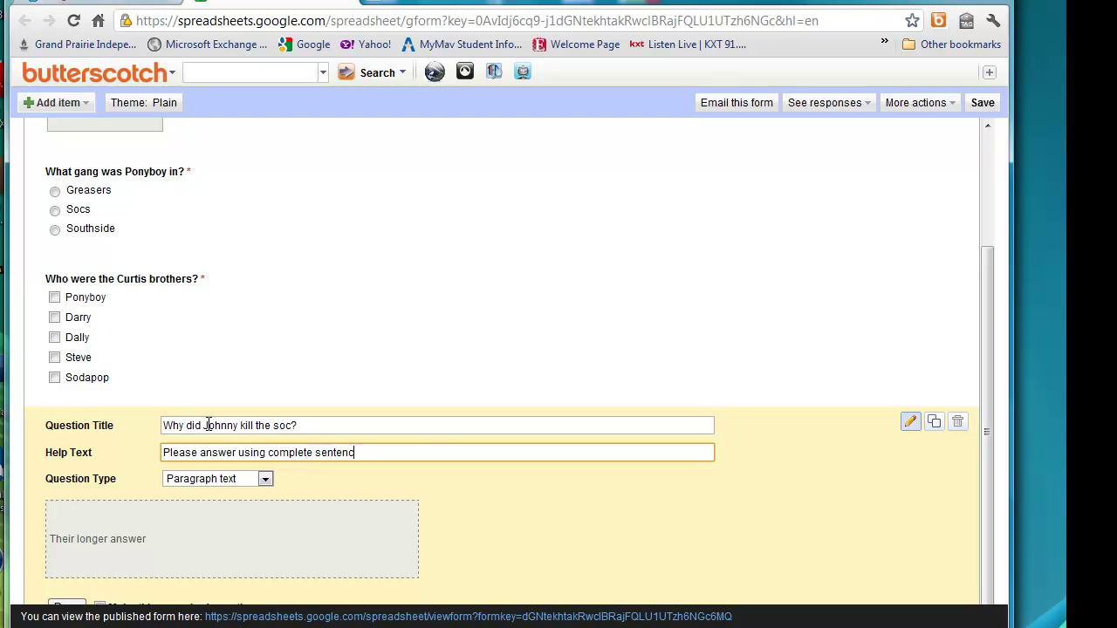
pyautogui.write('es.')
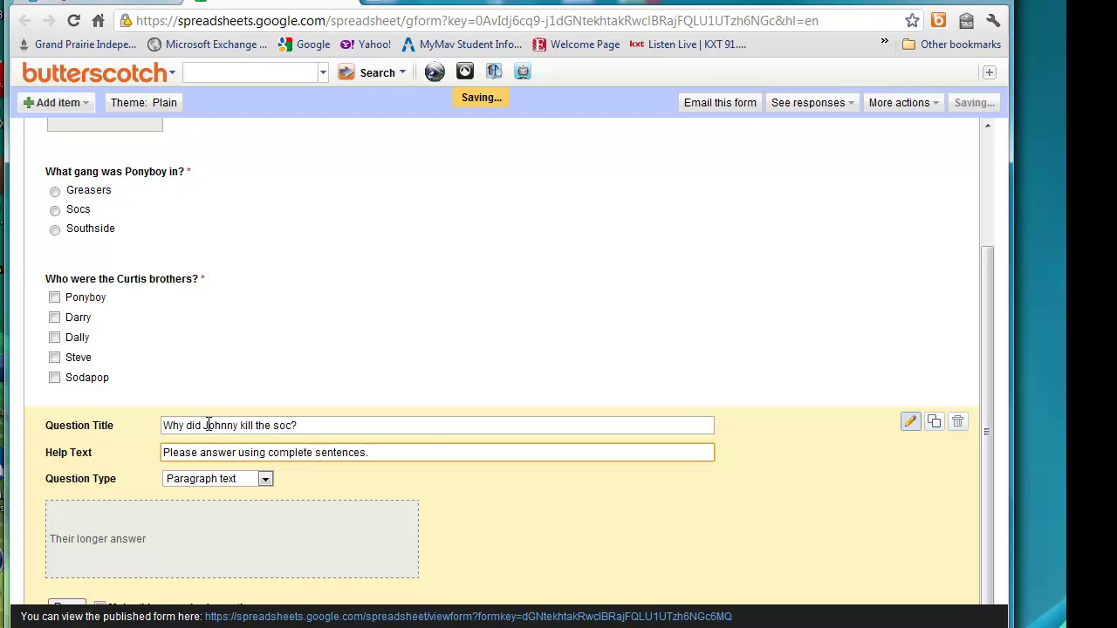
pyautogui.press('Tab')
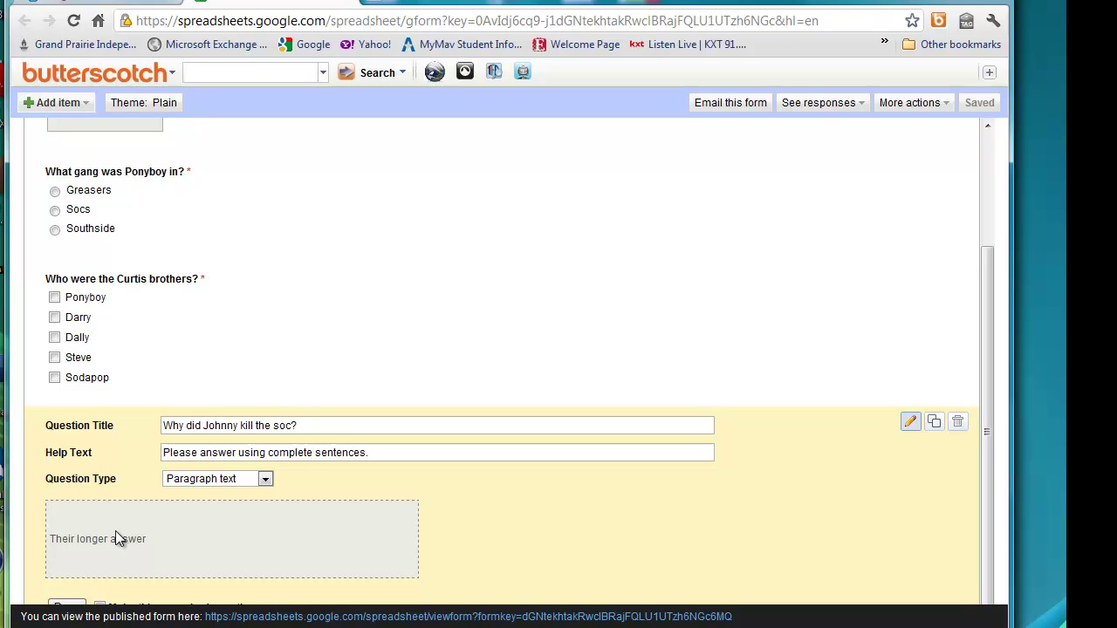
pyautogui.click(101, 606)
pyautogui.click(75, 604)
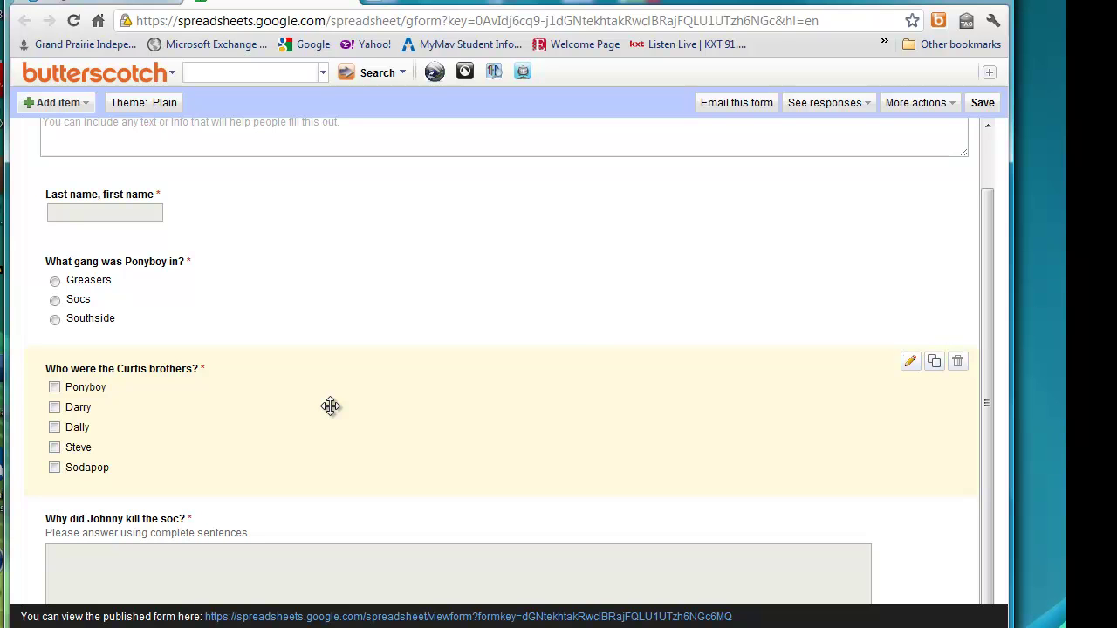
# Move the gang question below the Curtis brothers question and back, then save the form.
pyautogui.moveTo(317, 296); pyautogui.dragTo(316, 437)
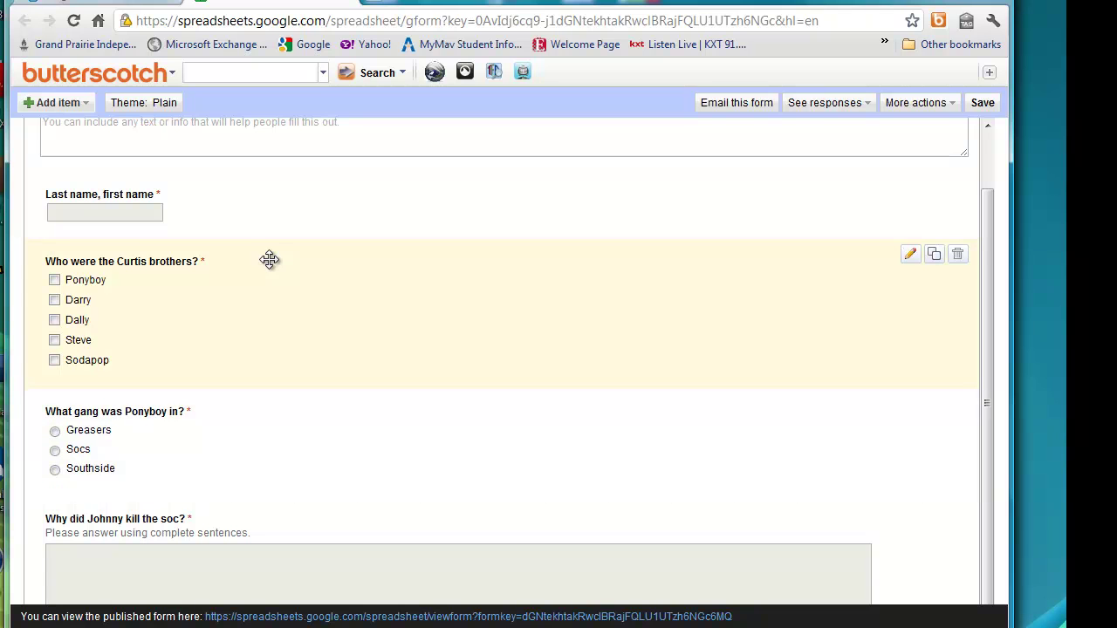
pyautogui.moveTo(279, 267); pyautogui.dragTo(282, 416)
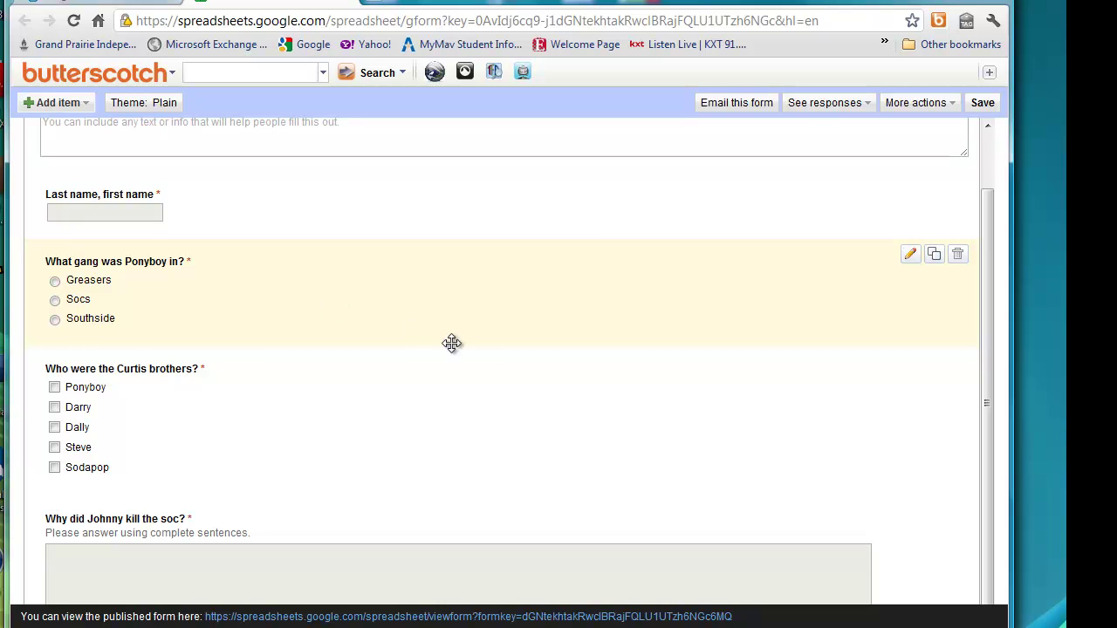
pyautogui.scroll(2, 451, 343)
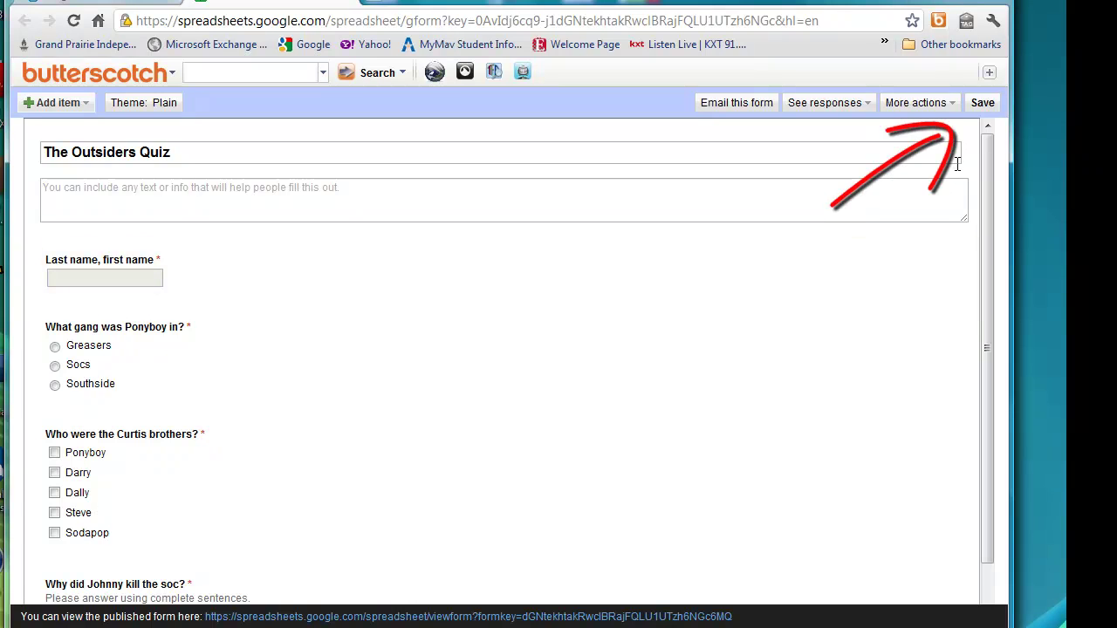
pyautogui.click(982, 105)
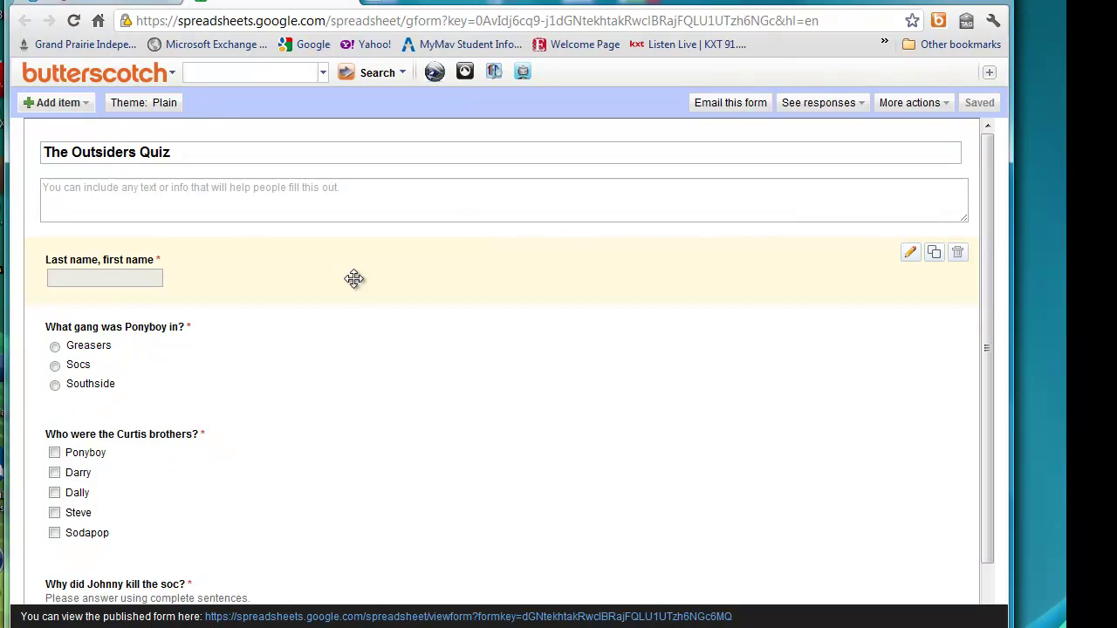
# Preview the Books Classic theme from the theme gallery and apply it to the quiz.
pyautogui.click(146, 111)
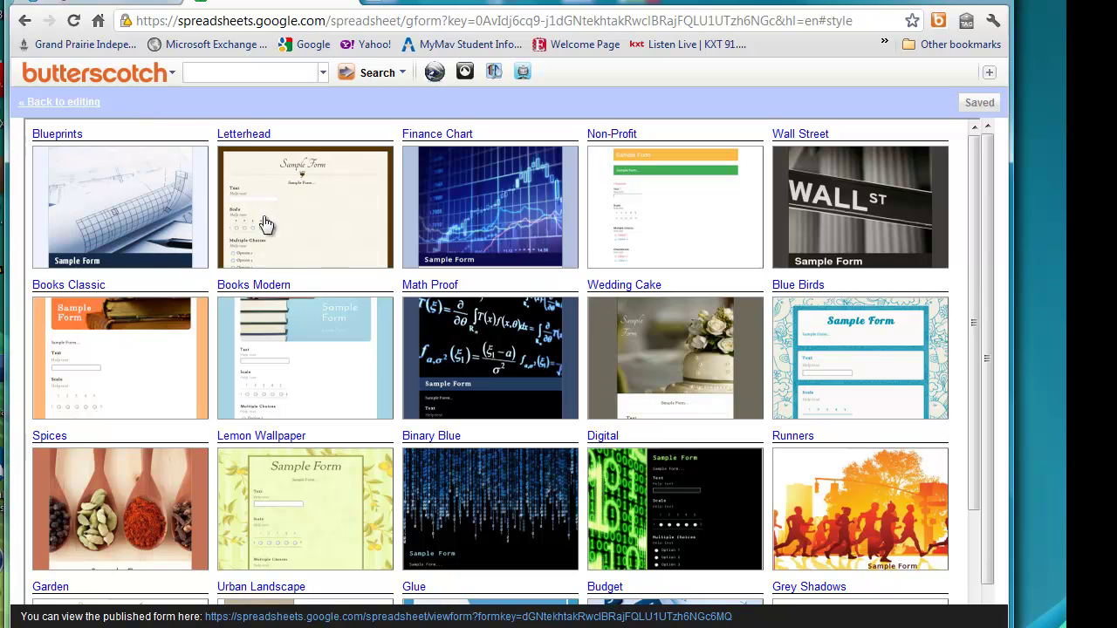
pyautogui.scroll(-2, 279, 235)
pyautogui.scroll(-1, 279, 235)
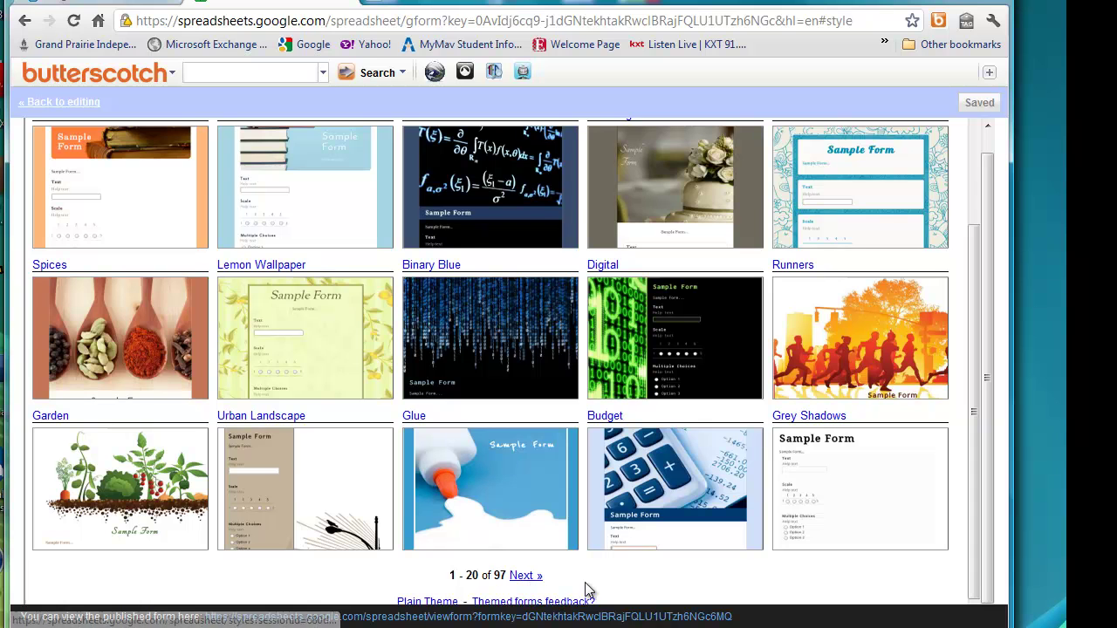
pyautogui.scroll(2, 589, 593)
pyautogui.scroll(1, 589, 596)
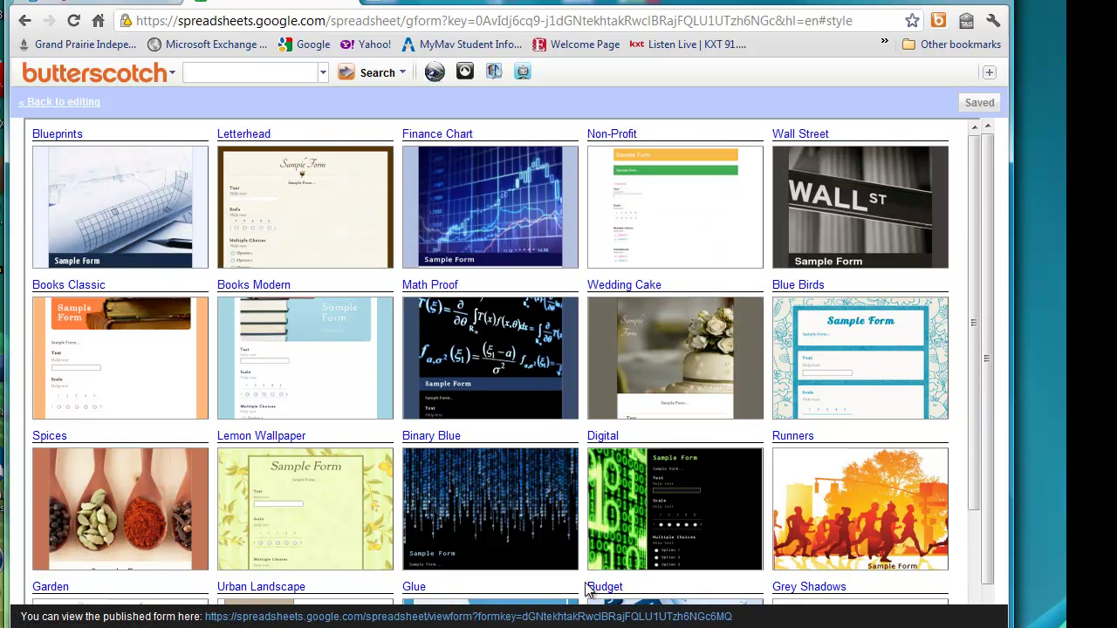
pyautogui.click(161, 376)
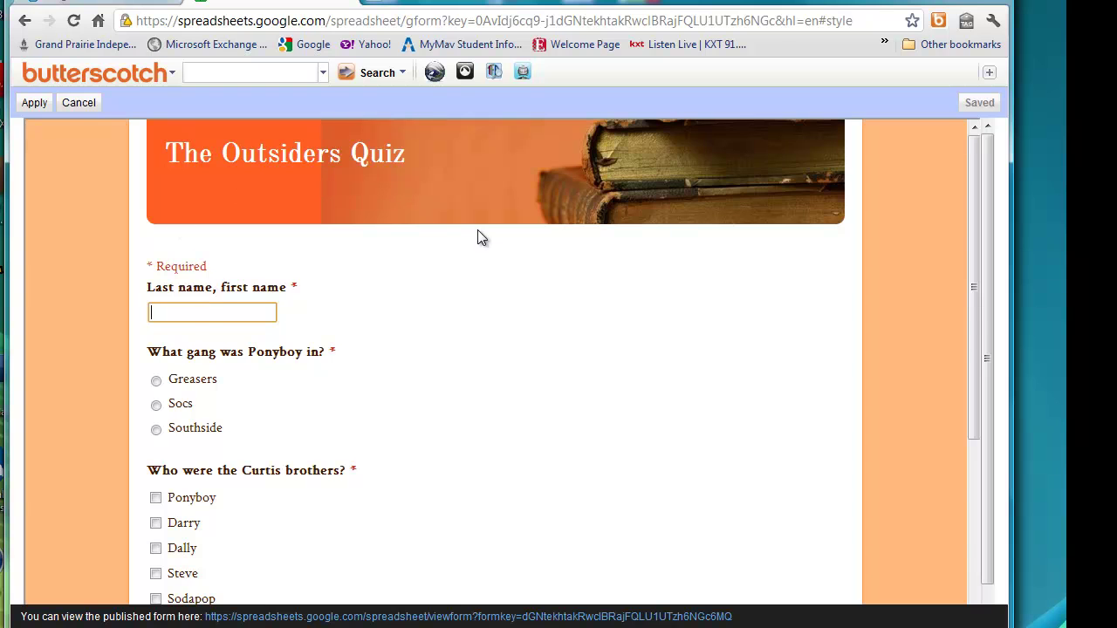
pyautogui.scroll(-4, 477, 231)
pyautogui.scroll(4, 477, 230)
pyautogui.click(31, 103)
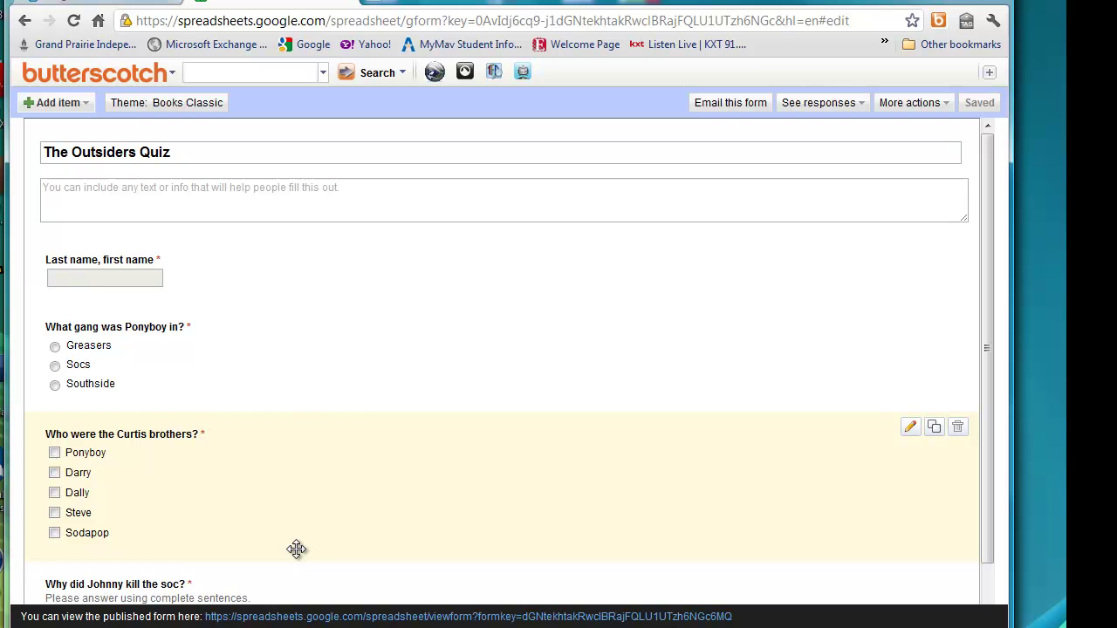
# Open the live published quiz and enter the respondent's last and first name.
pyautogui.click(282, 617)
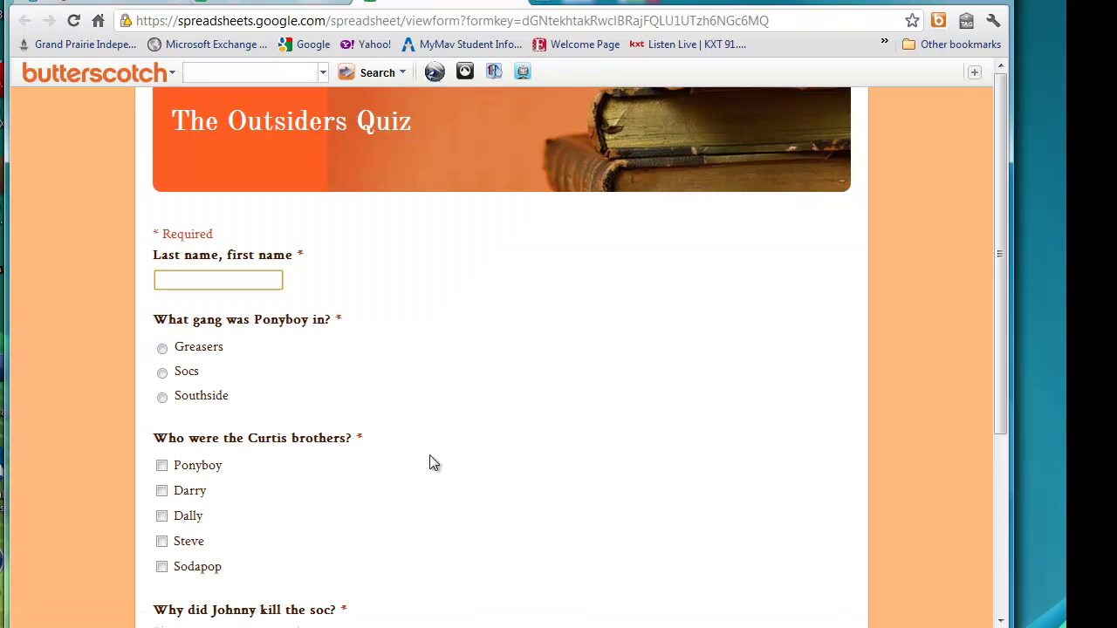
pyautogui.click(217, 279)
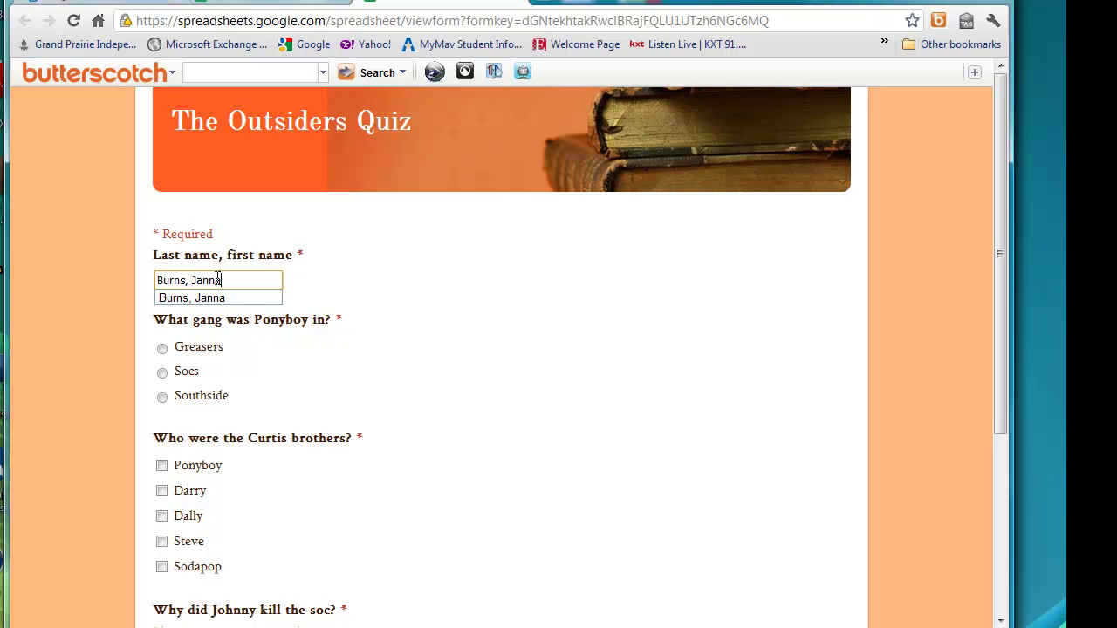
pyautogui.click(319, 386)
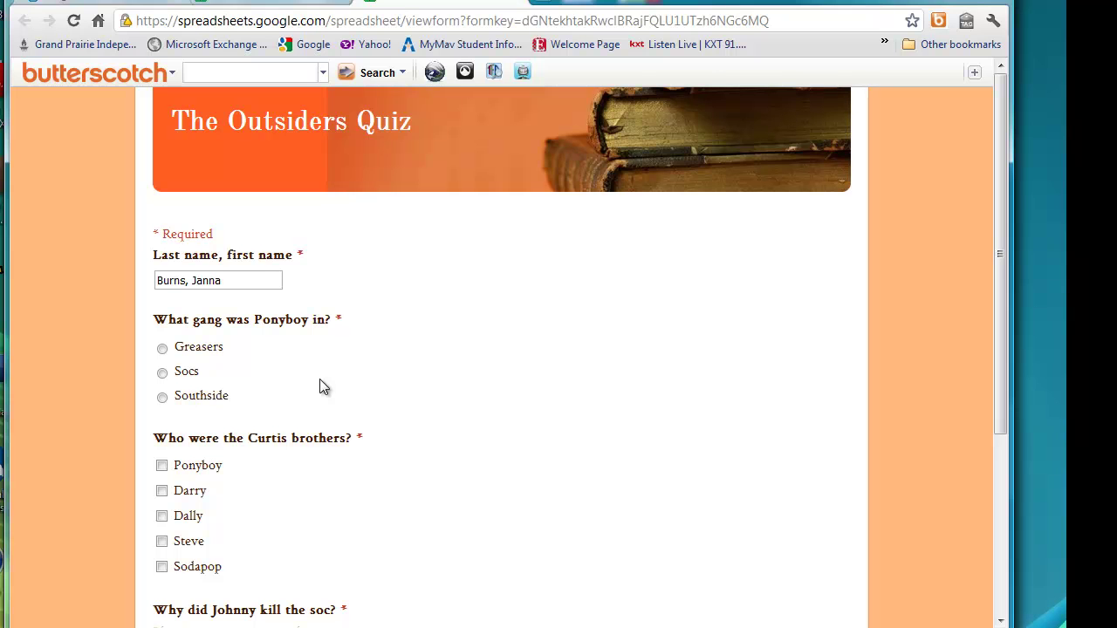
# Answer Greasers, tick Darry and Sodapop, write 'reasons' for the essay, and submit.
pyautogui.click(164, 350)
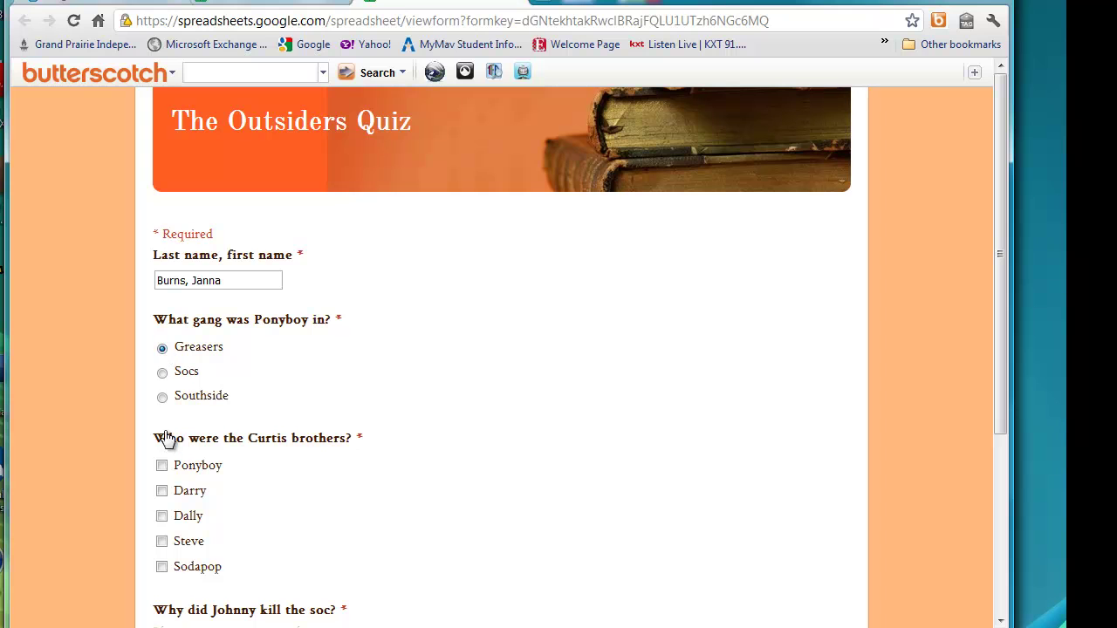
pyautogui.click(163, 492)
pyautogui.click(162, 567)
pyautogui.scroll(-2, 410, 497)
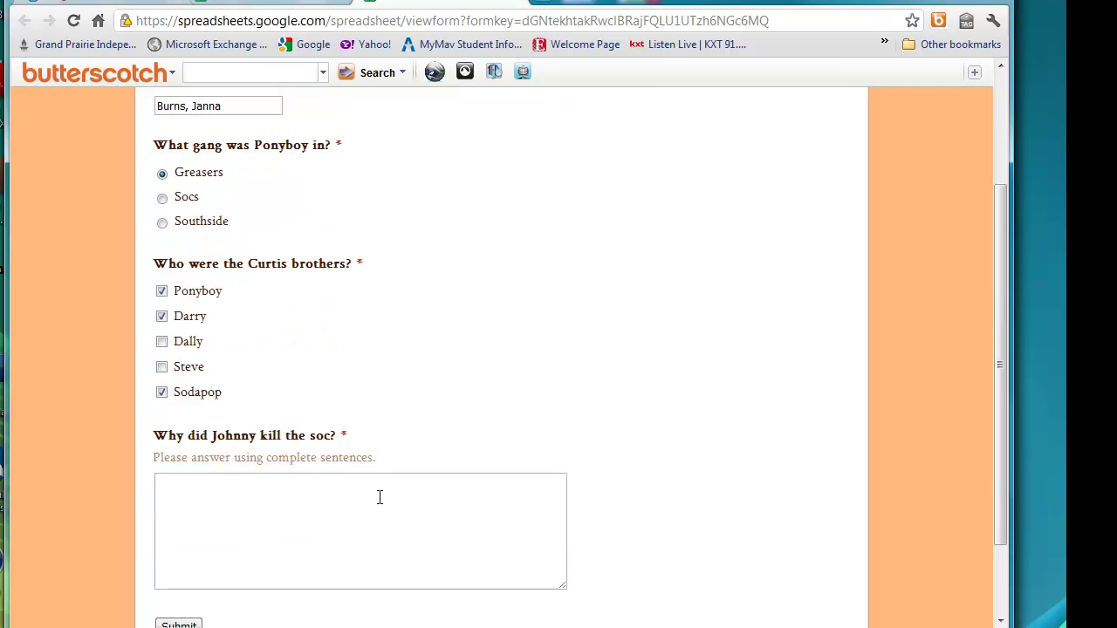
pyautogui.click(381, 497)
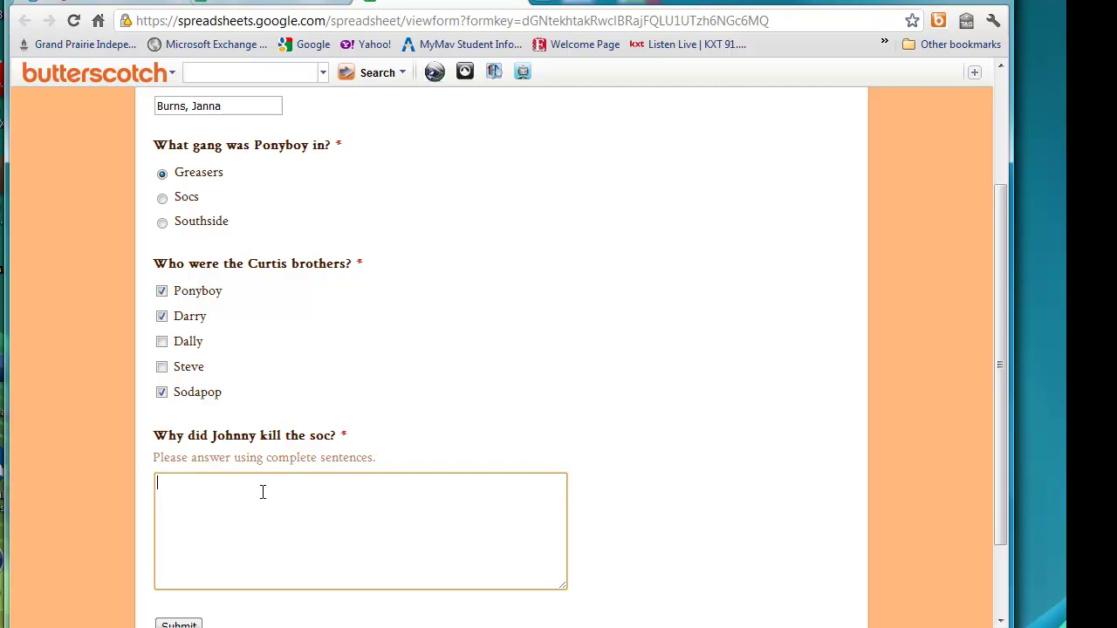
pyautogui.write('reasons')
pyautogui.scroll(-1, 620, 524)
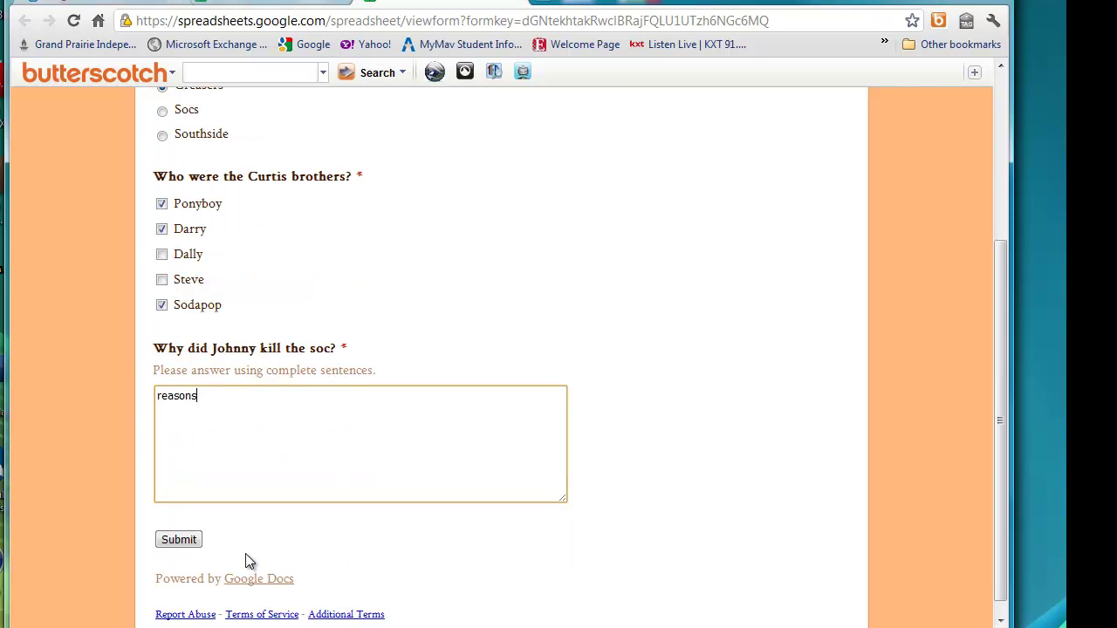
pyautogui.click(186, 542)
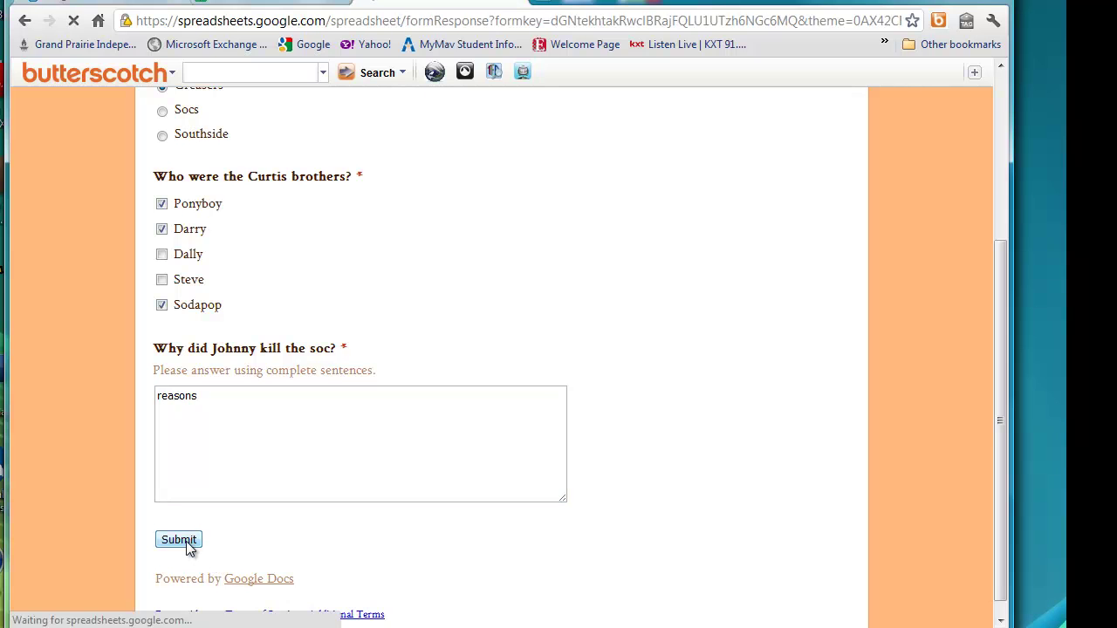
# Open The Outsiders Quiz responses spreadsheet from the refreshed Google Docs list.
pyautogui.click(515, 2)
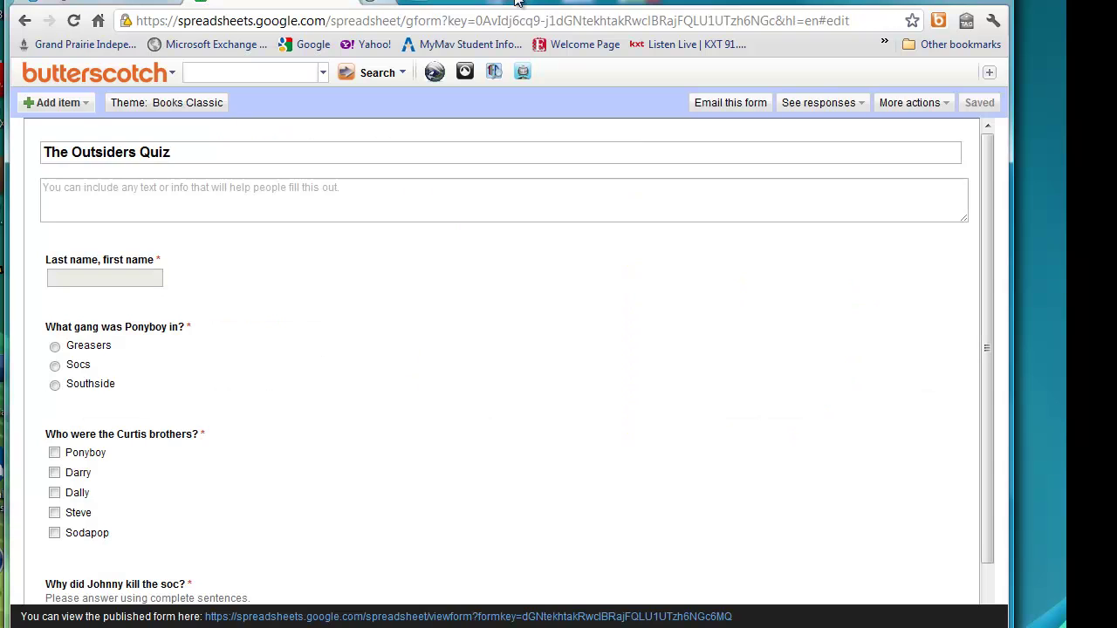
pyautogui.click(347, 3)
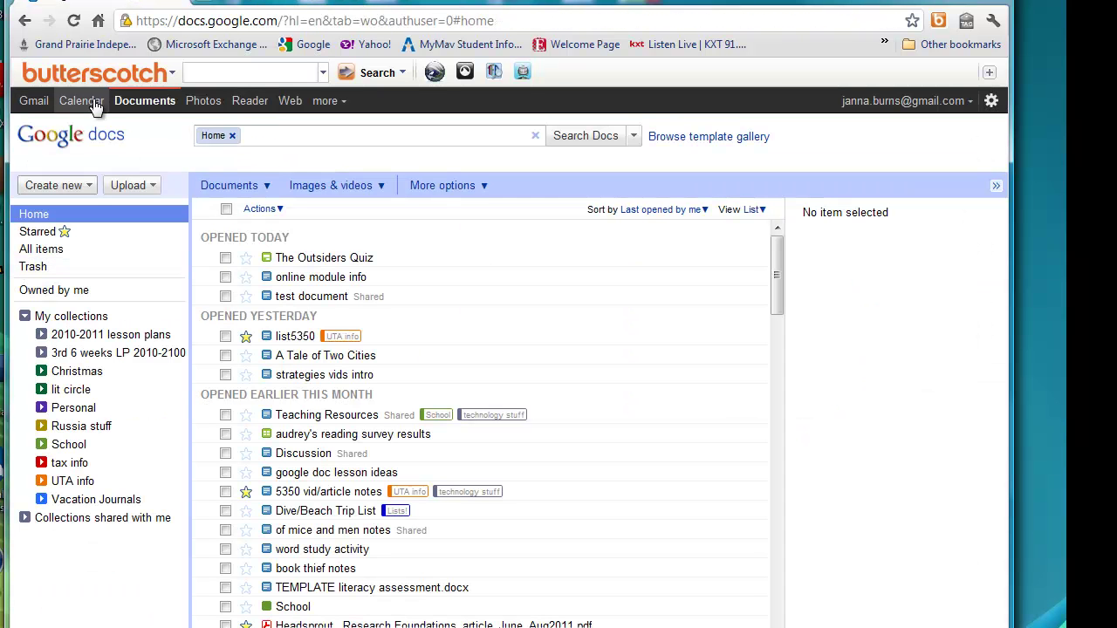
pyautogui.click(75, 24)
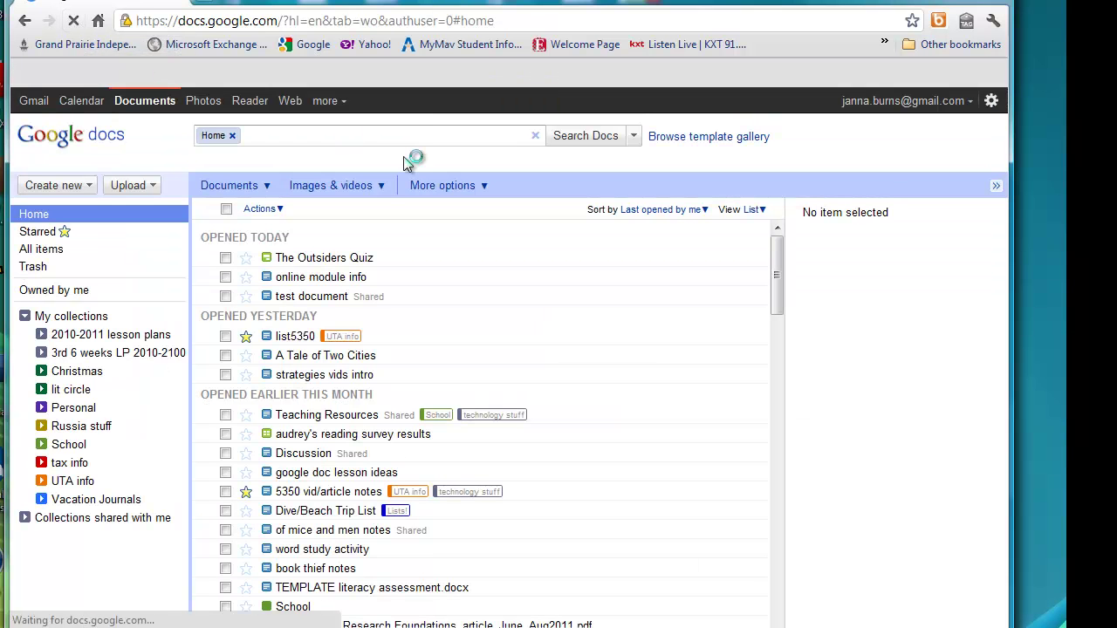
pyautogui.click(330, 266)
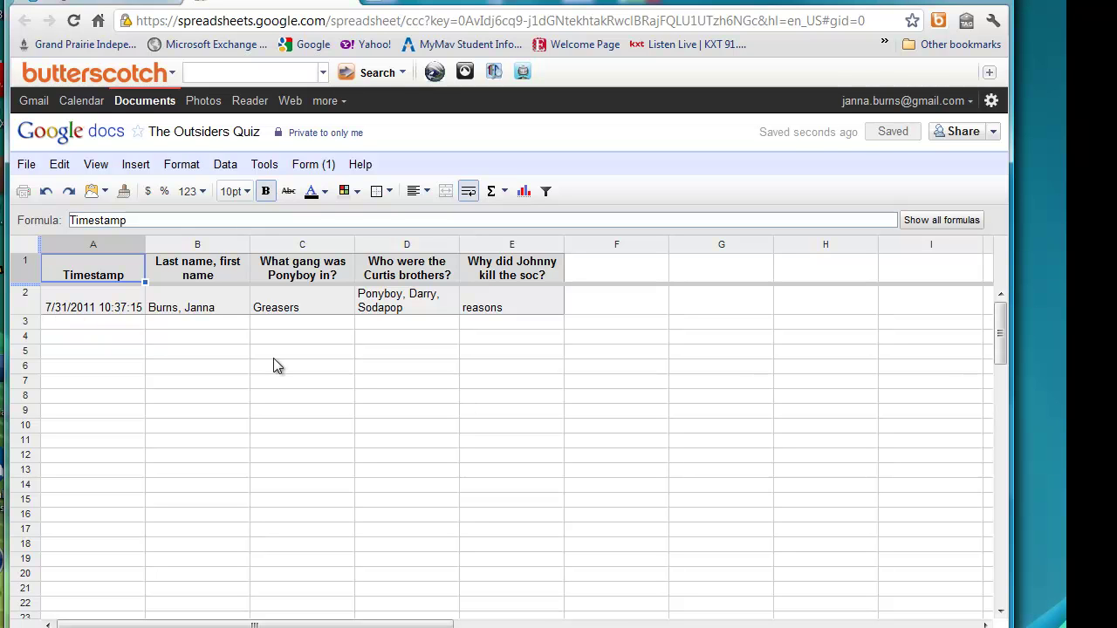
pyautogui.click(310, 168)
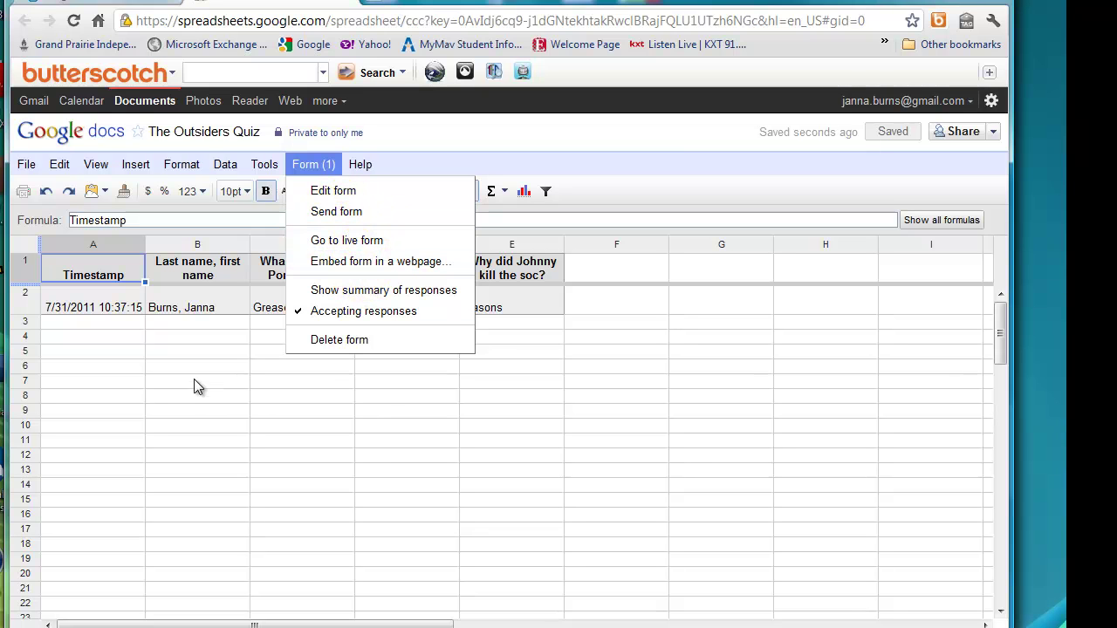
pyautogui.click(160, 323)
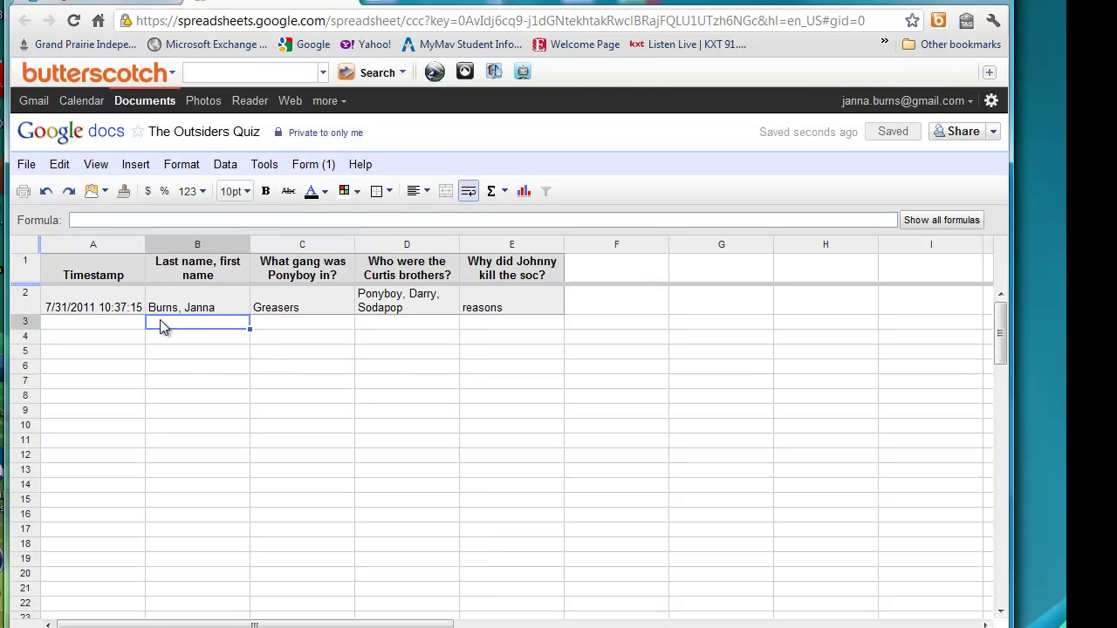